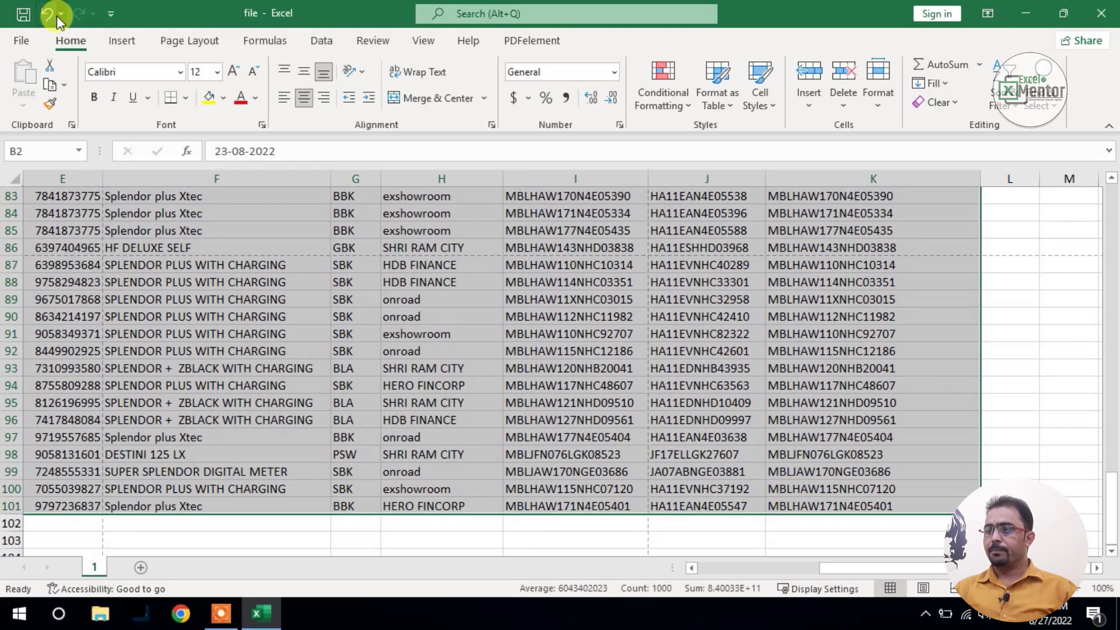
Step: Apply All Borders to the selected sales records in B2:K101 and clear the selection
left_click(186, 99)
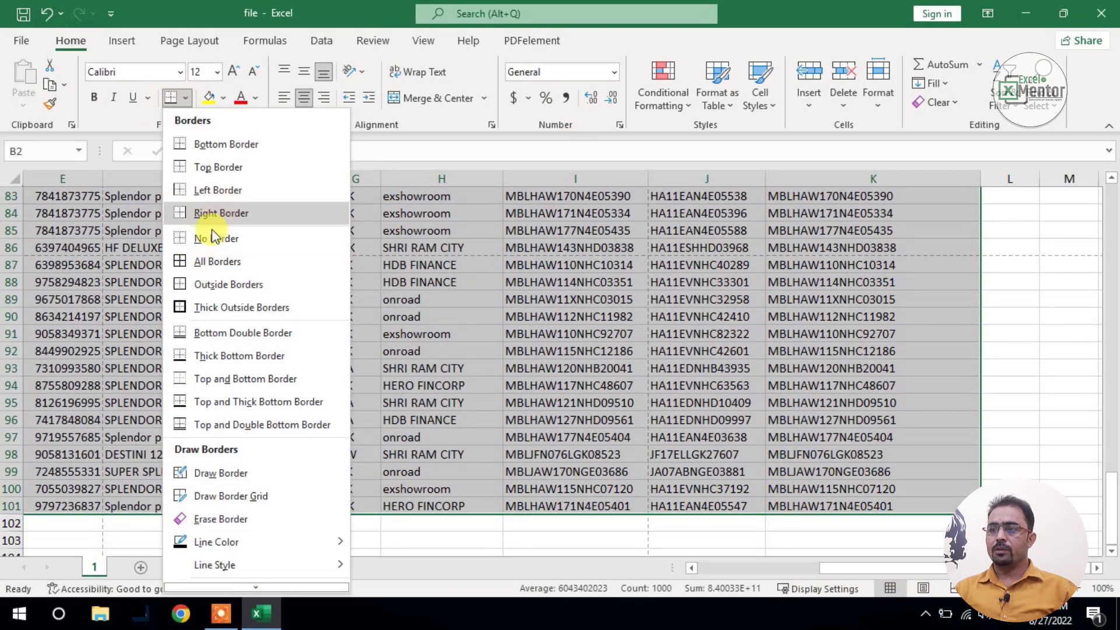
left_click(205, 258)
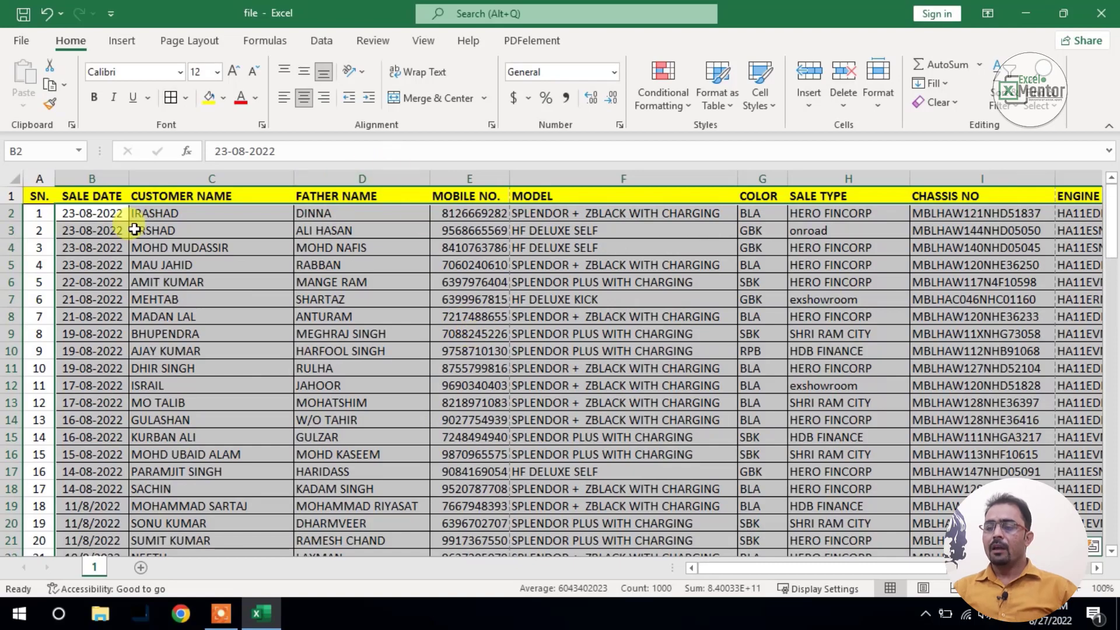
left_click_drag(36, 213, 972, 424)
left_click_drag(782, 534, 890, 523)
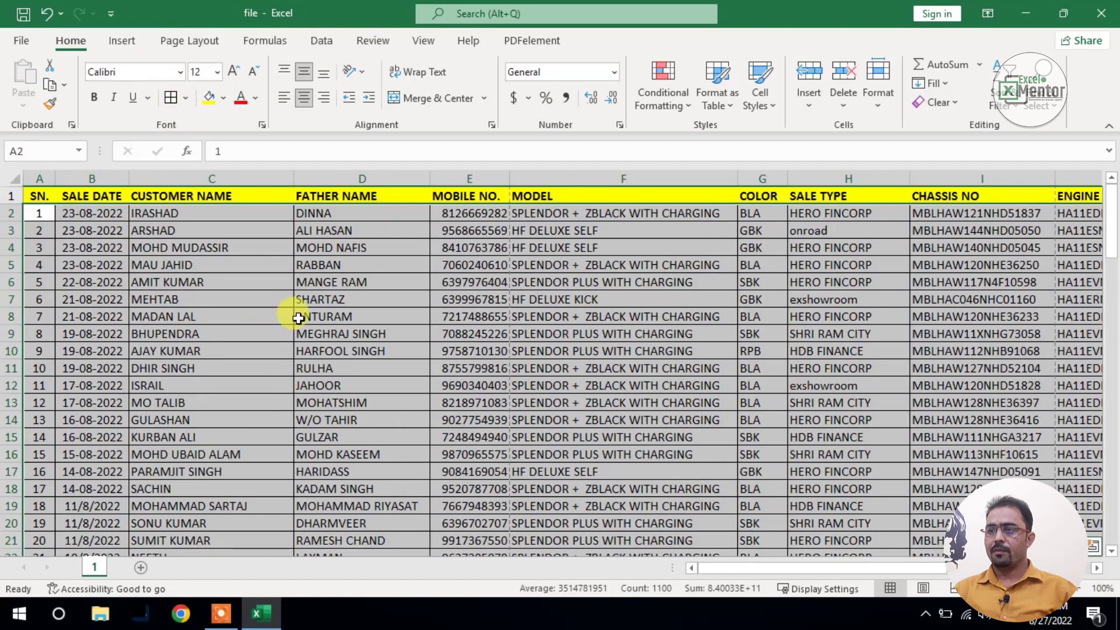
left_click(314, 298)
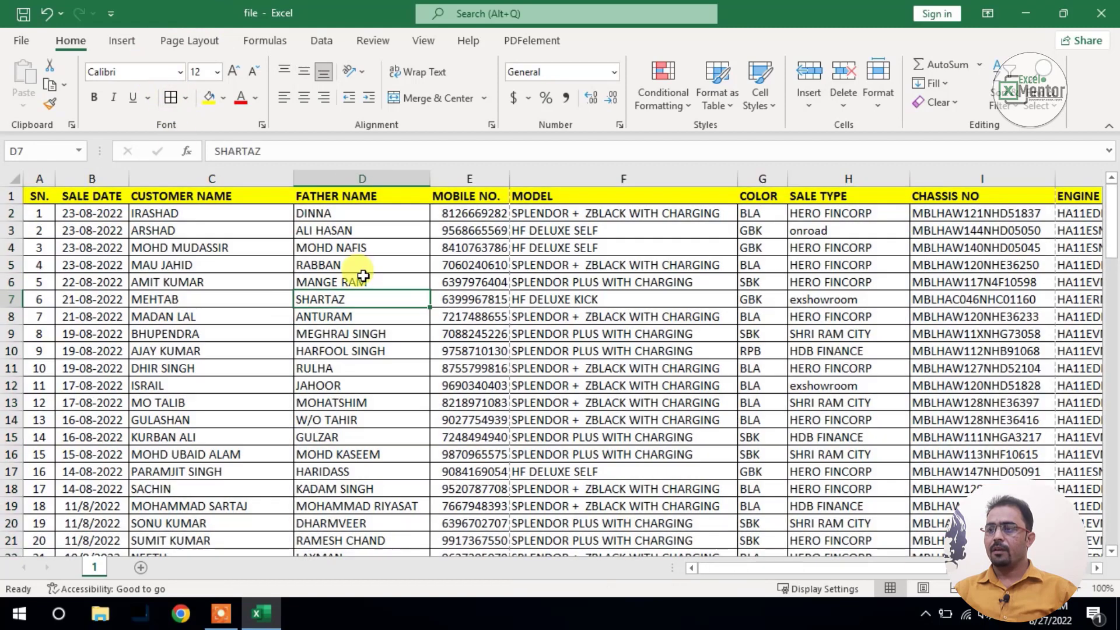
left_click(67, 352)
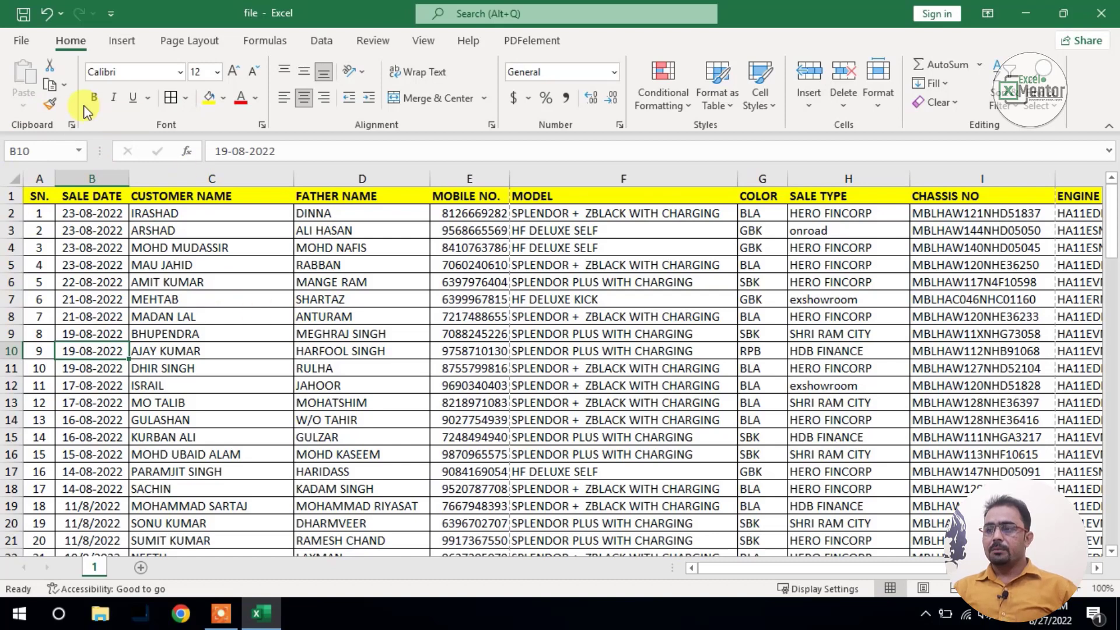
Step: Open the print settings, set the page orientation to landscape and review the previewed pages
left_click(21, 41)
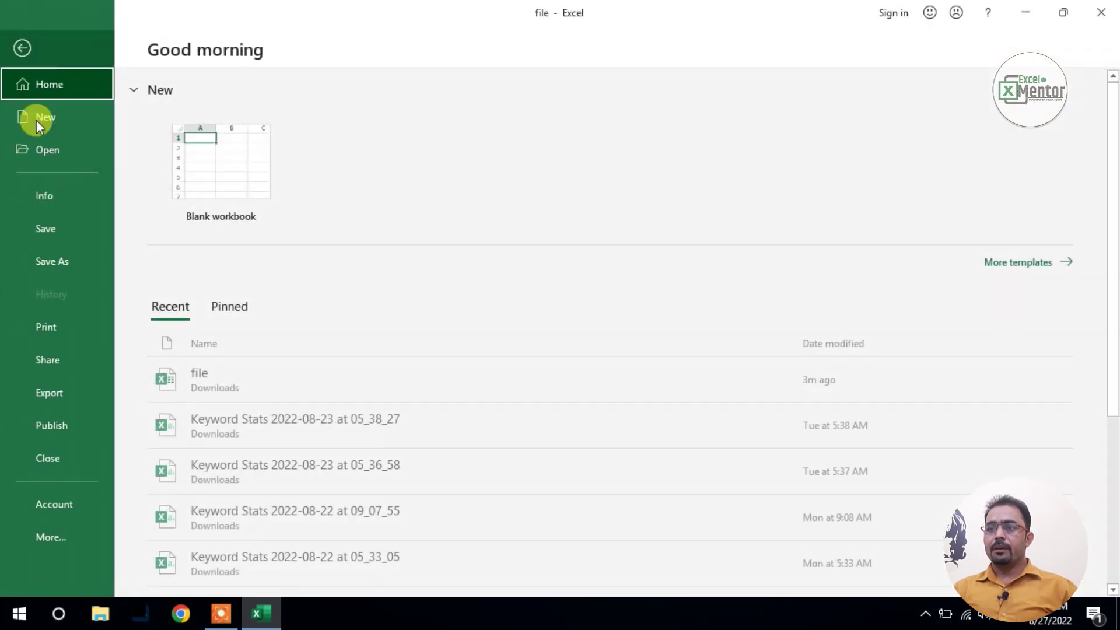
left_click(53, 335)
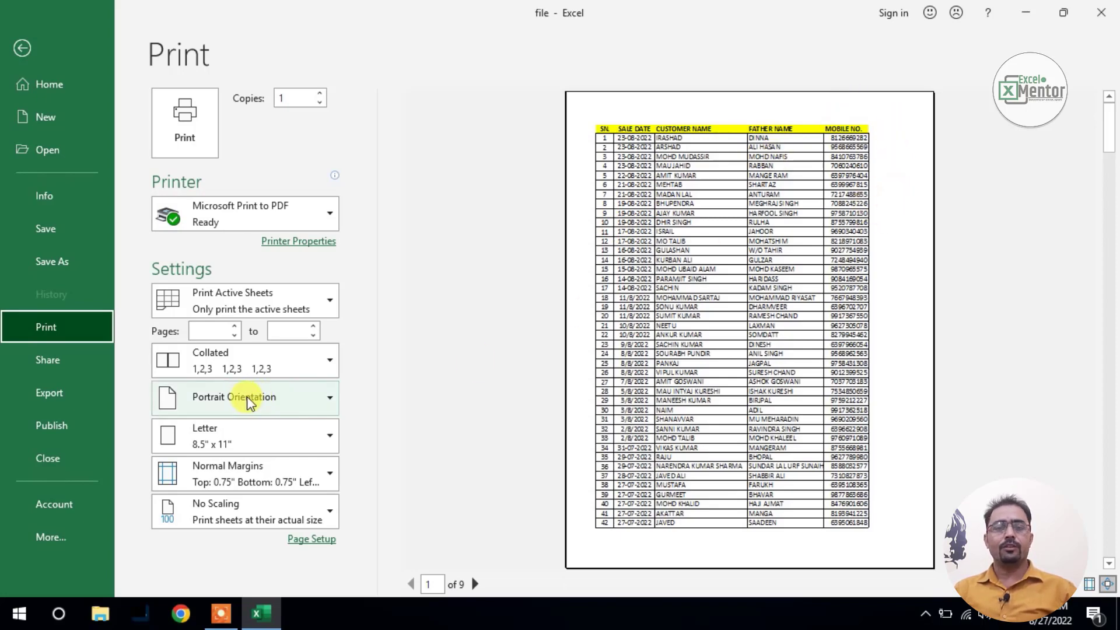
left_click(261, 389)
left_click(259, 472)
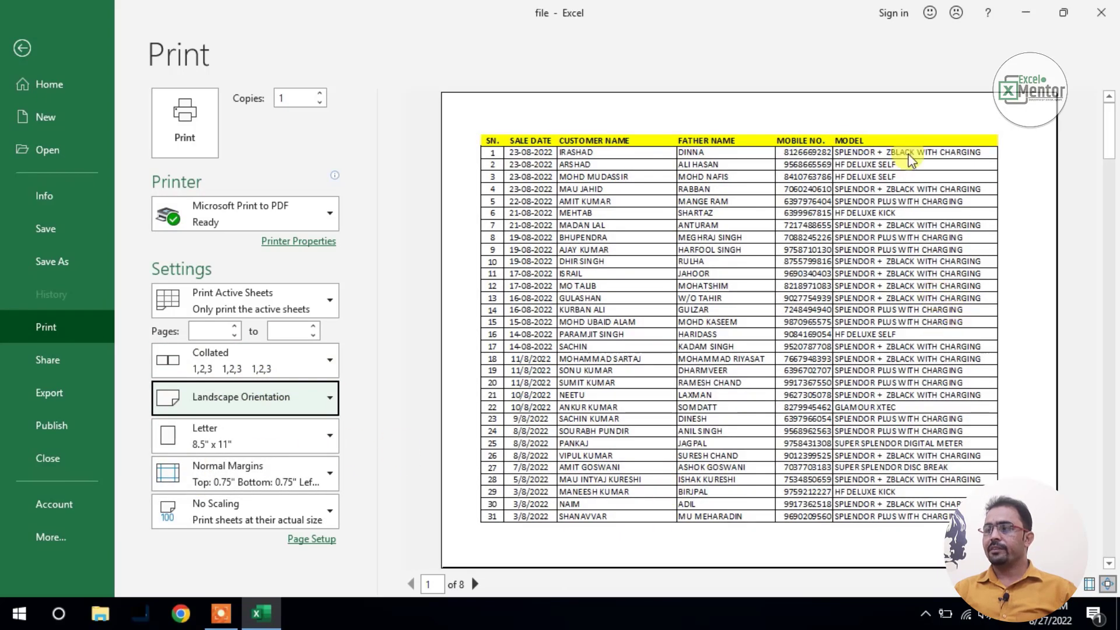
scroll(897, 279, "down", 3)
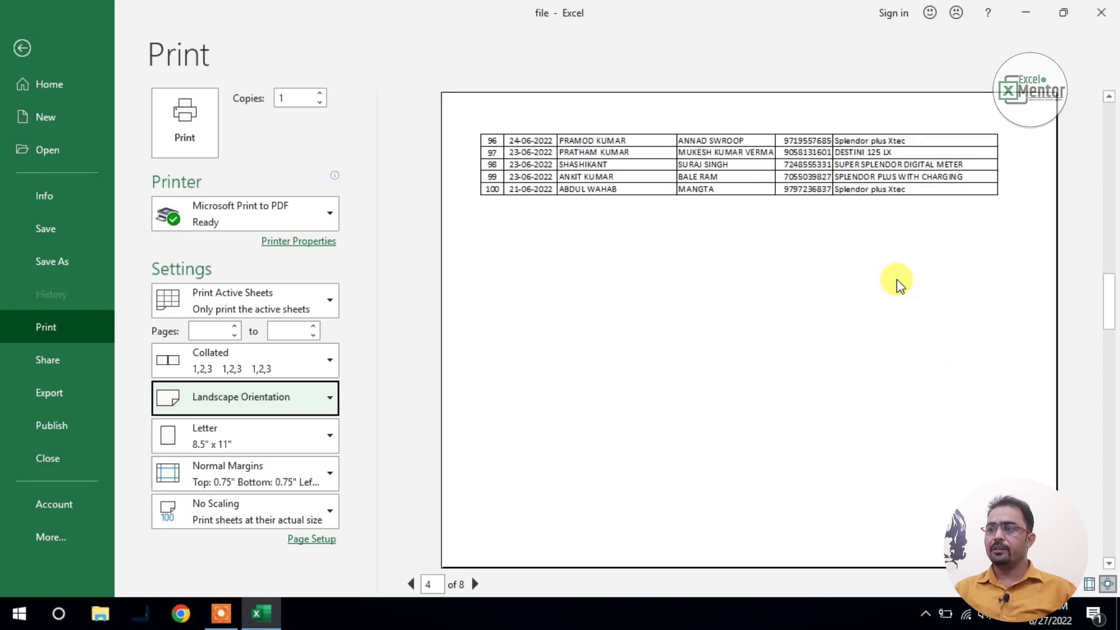
scroll(689, 260, "down", 2)
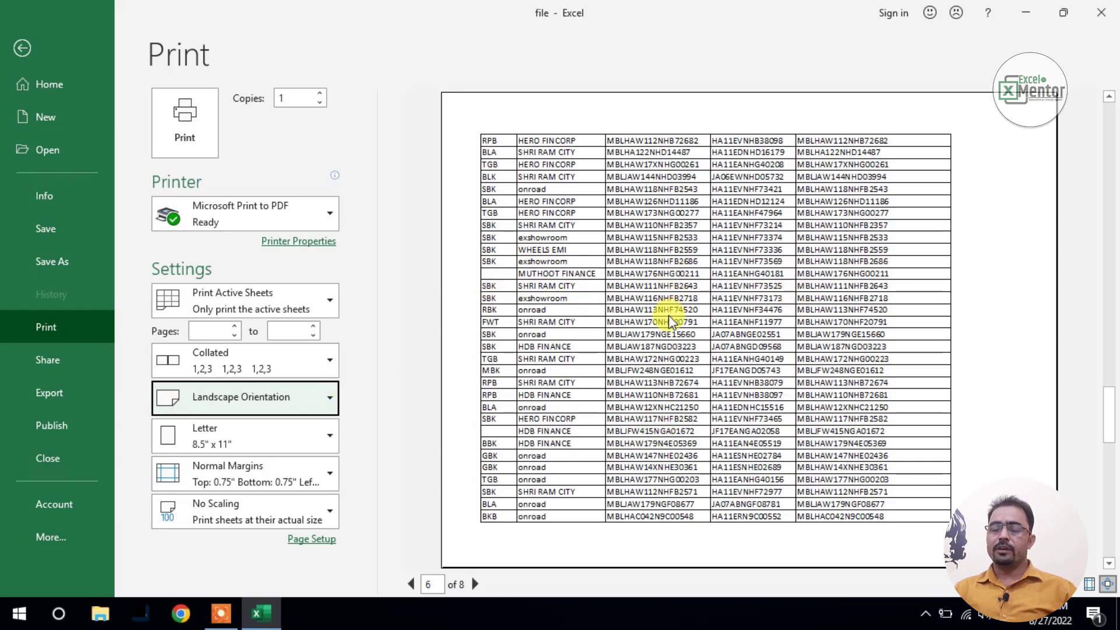
scroll(669, 320, "up", 2)
scroll(668, 320, "up", 3)
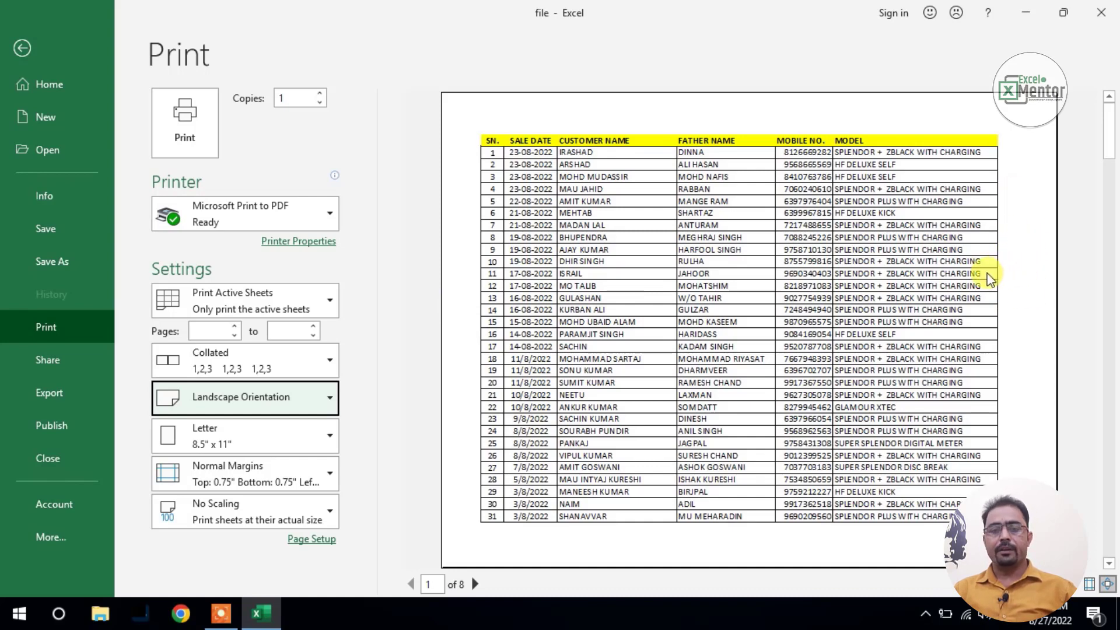
Step: Set custom print margins to 0.2 for left and right and 0.25 for top and bottom
left_click(263, 464)
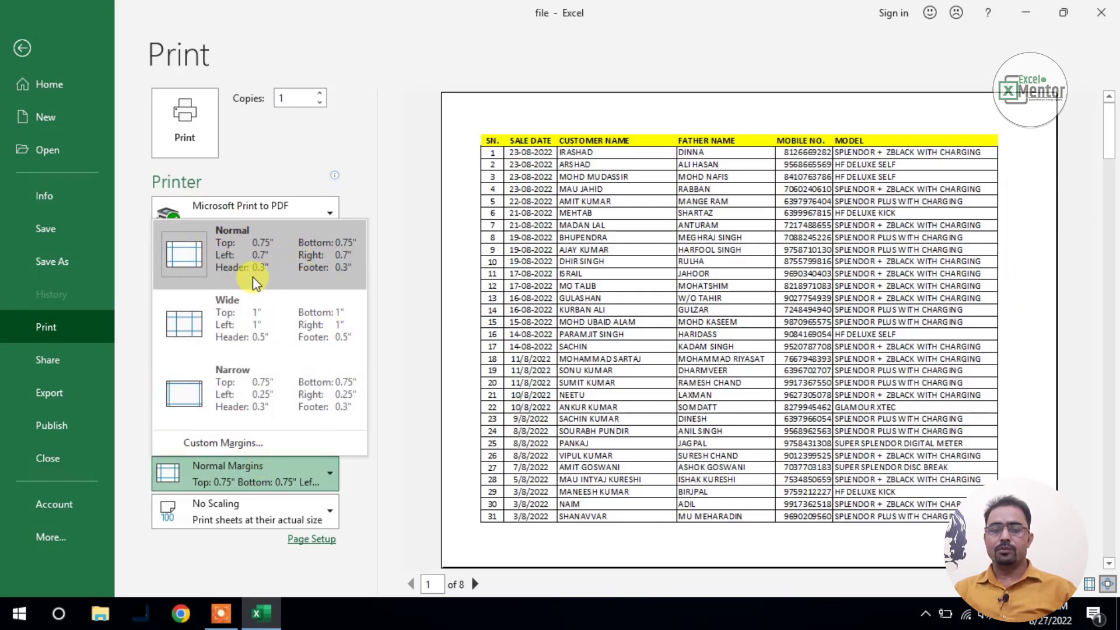
left_click(227, 443)
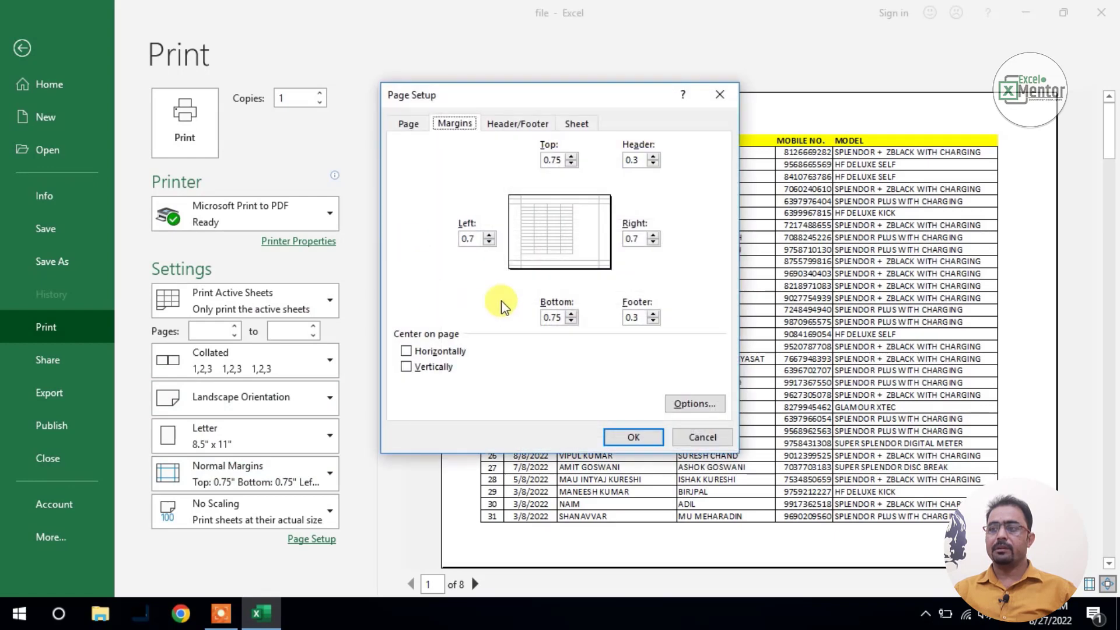
left_click(489, 242)
left_click(489, 243)
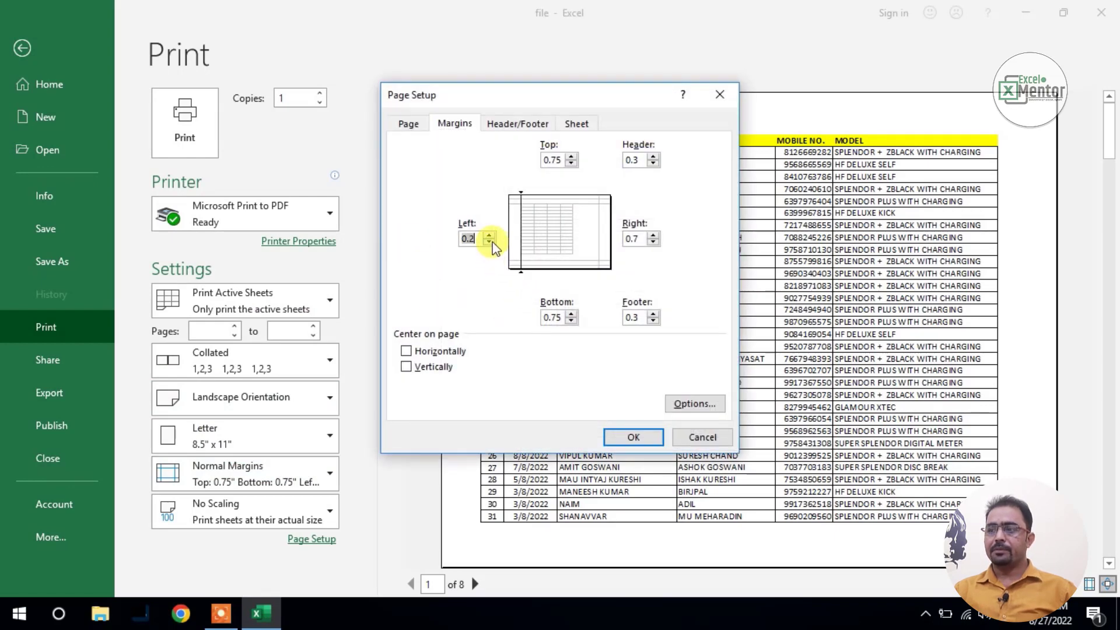
left_click(653, 243)
left_click(653, 243)
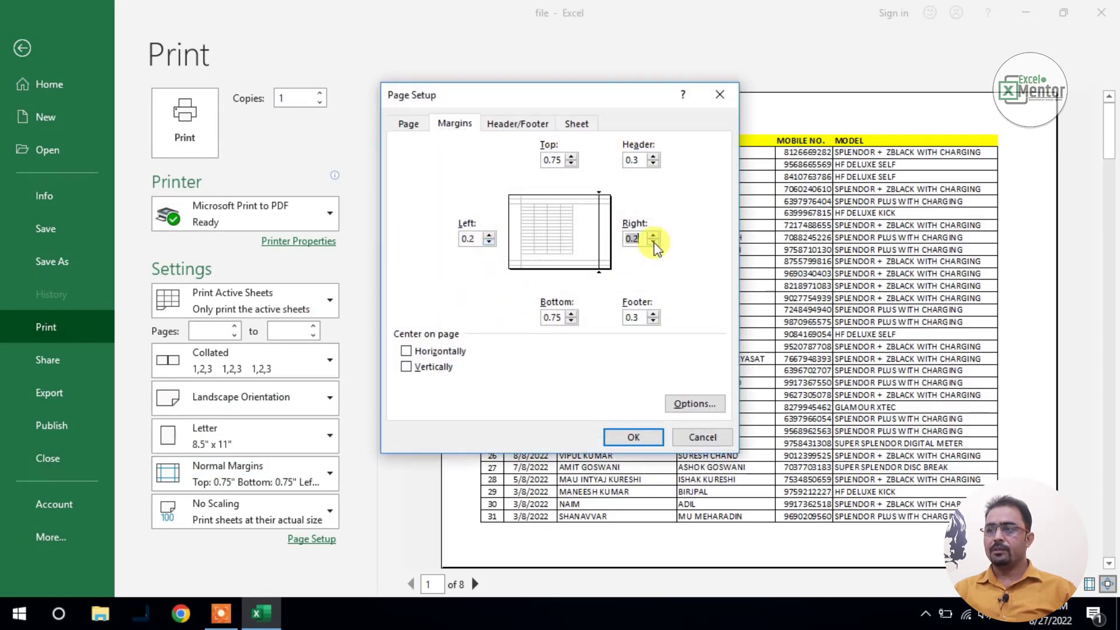
left_click(572, 164)
left_click(572, 164)
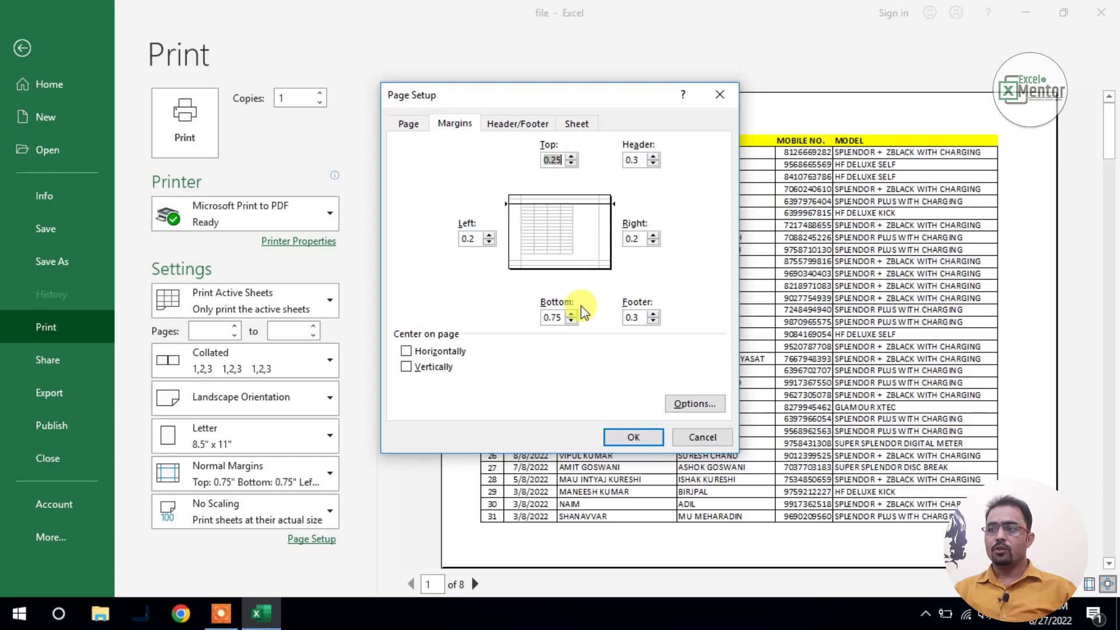
left_click(571, 321)
left_click(571, 321)
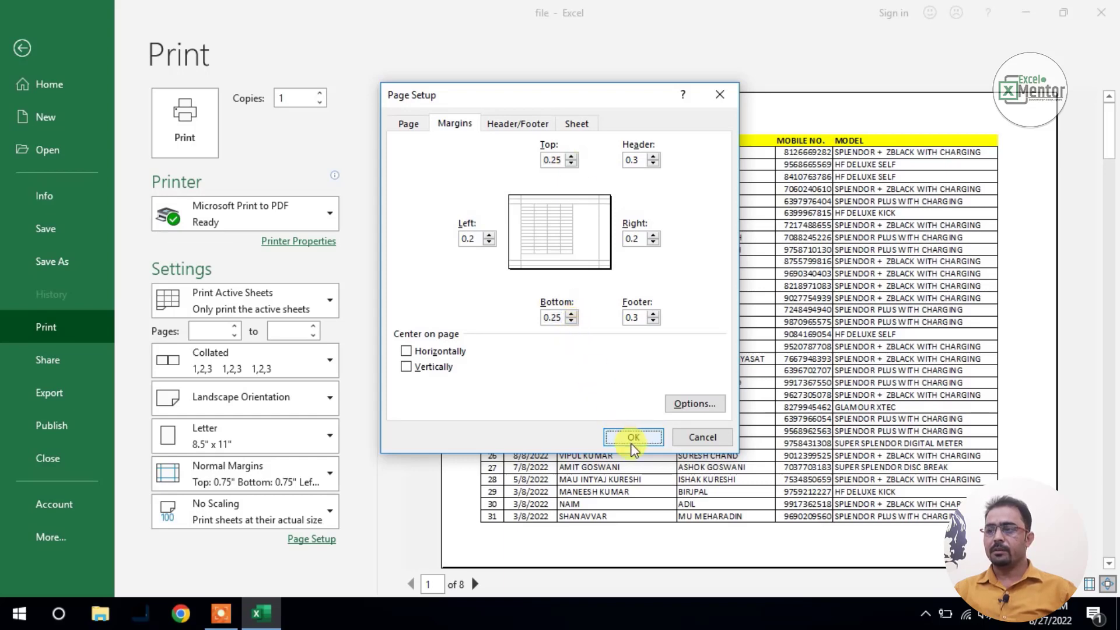
left_click(634, 437)
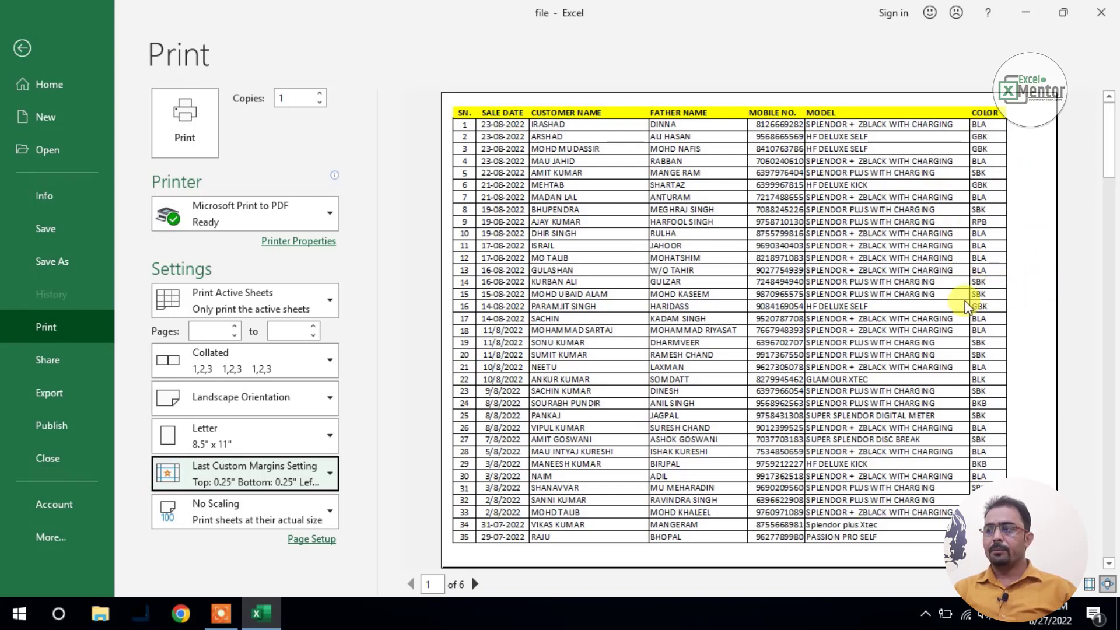
Step: Scale the printout with Fit All Columns on One Page and review the previewed pages
left_click(296, 520)
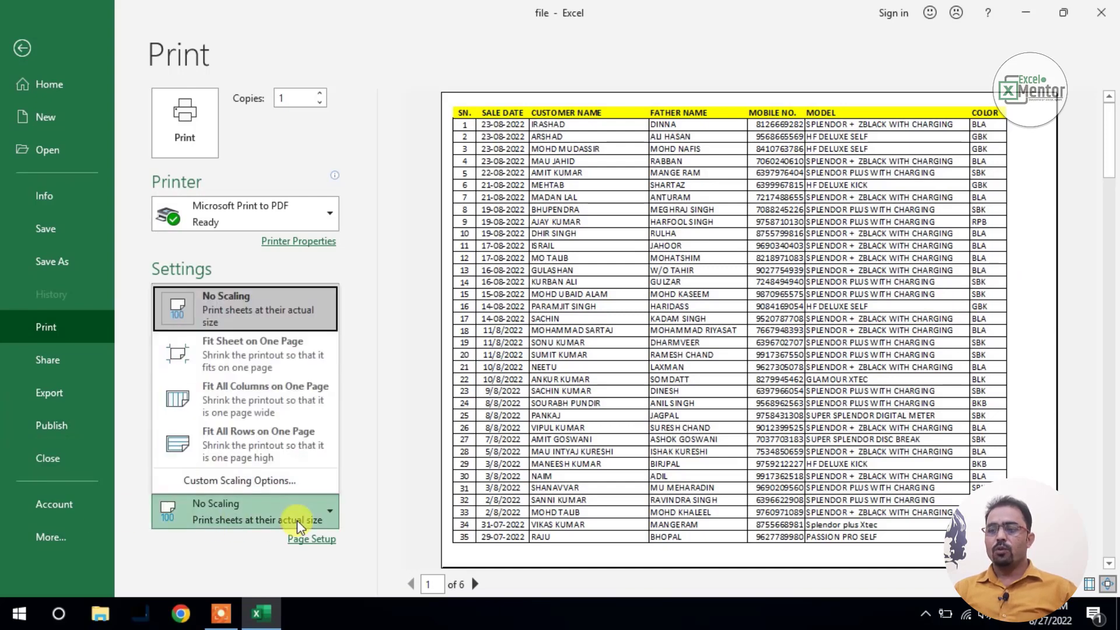
left_click(257, 410)
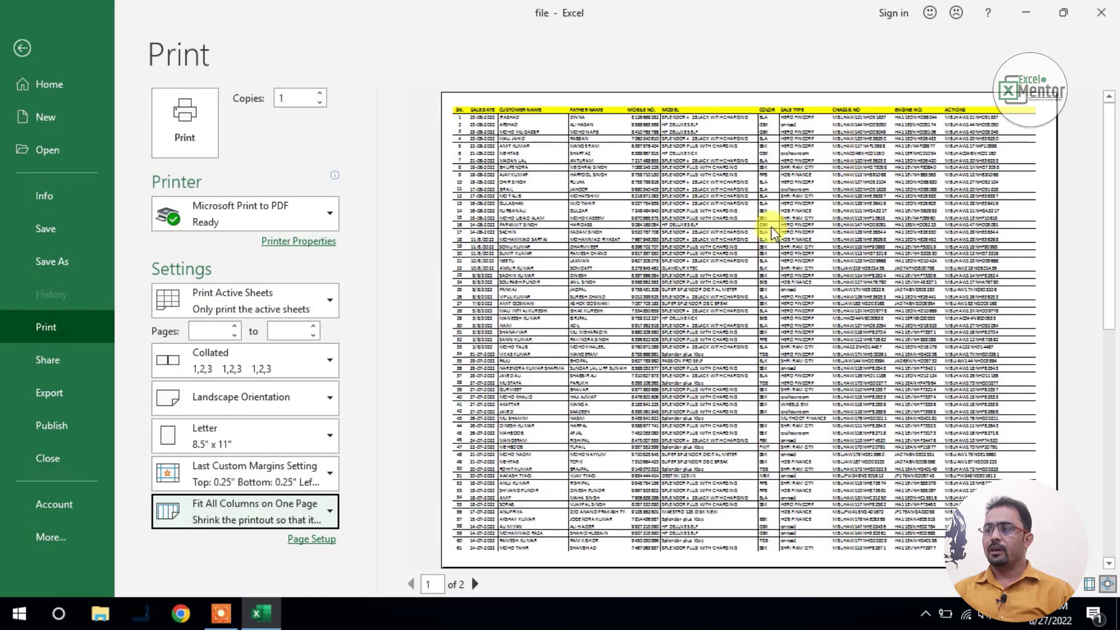
scroll(834, 280, "down", 1)
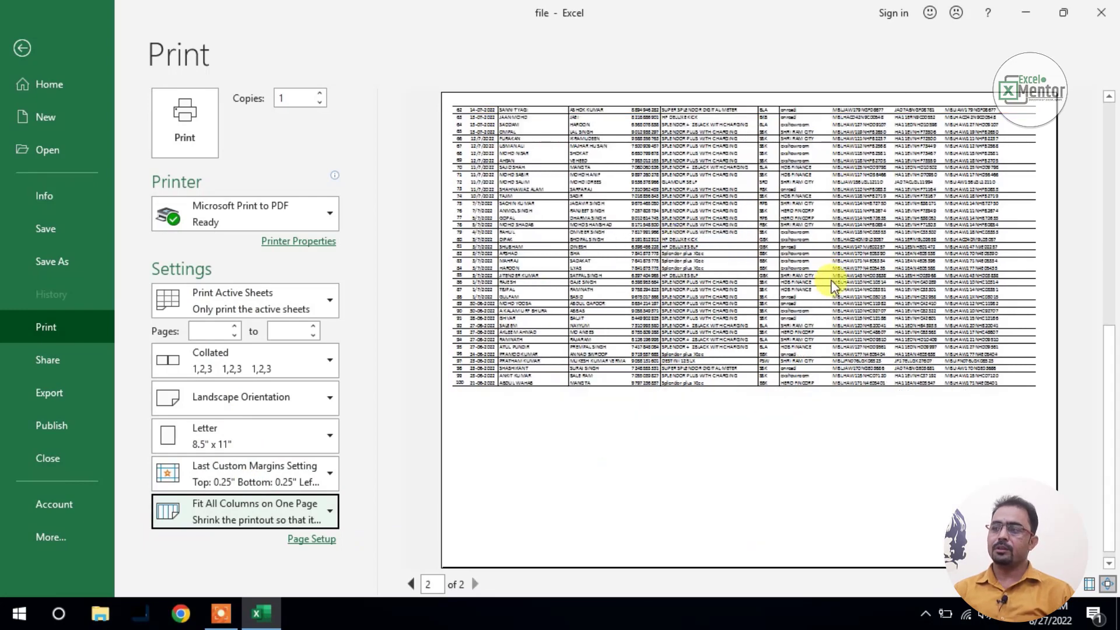
scroll(829, 313, "up", 1)
scroll(829, 313, "down", 1)
scroll(829, 313, "up", 1)
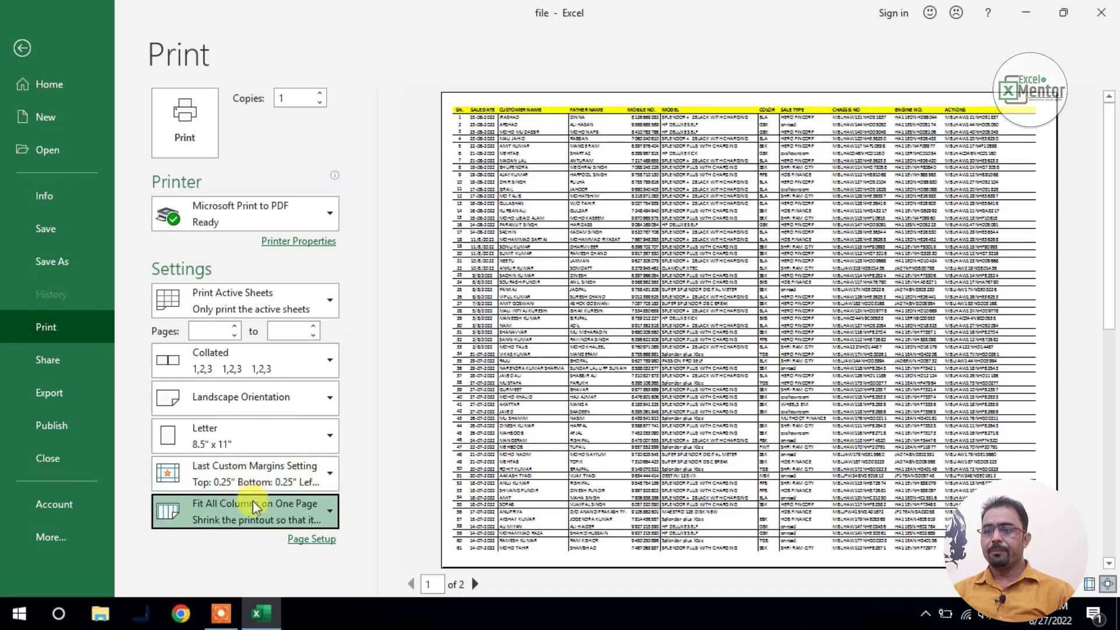
Step: Try Fit All Rows on One Page and return the scaling to Fit All Columns on One Page
left_click(253, 518)
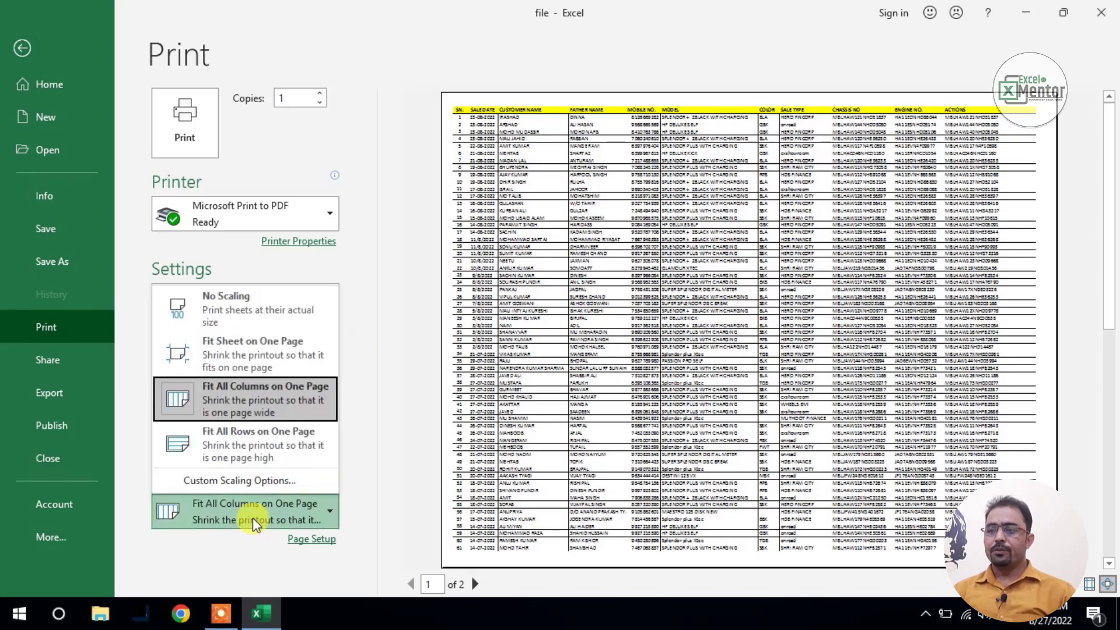
left_click(286, 446)
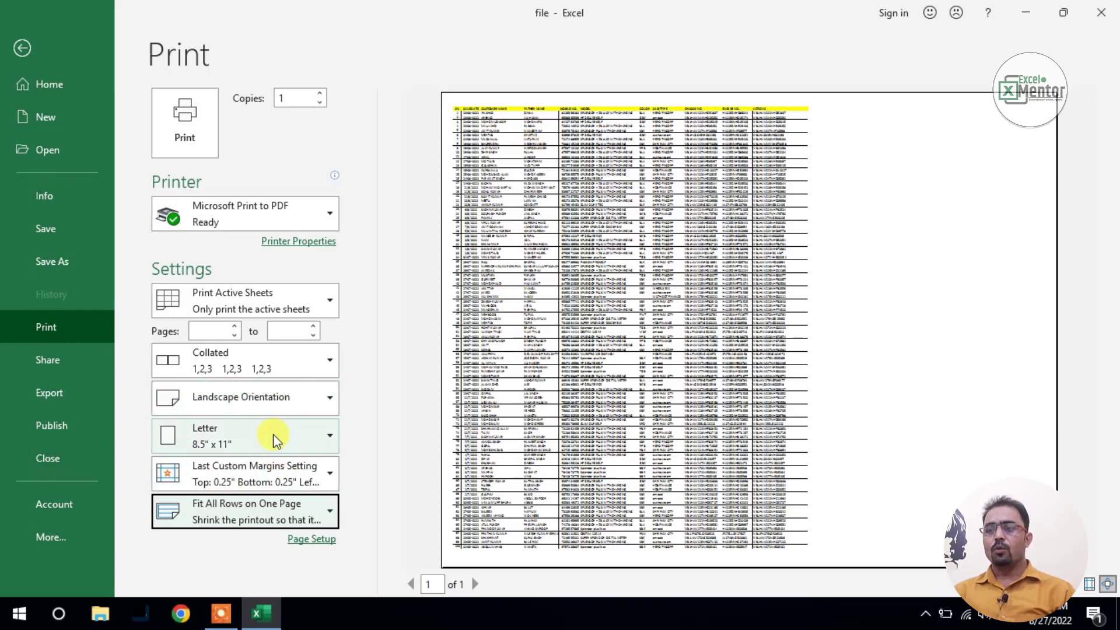
left_click(264, 505)
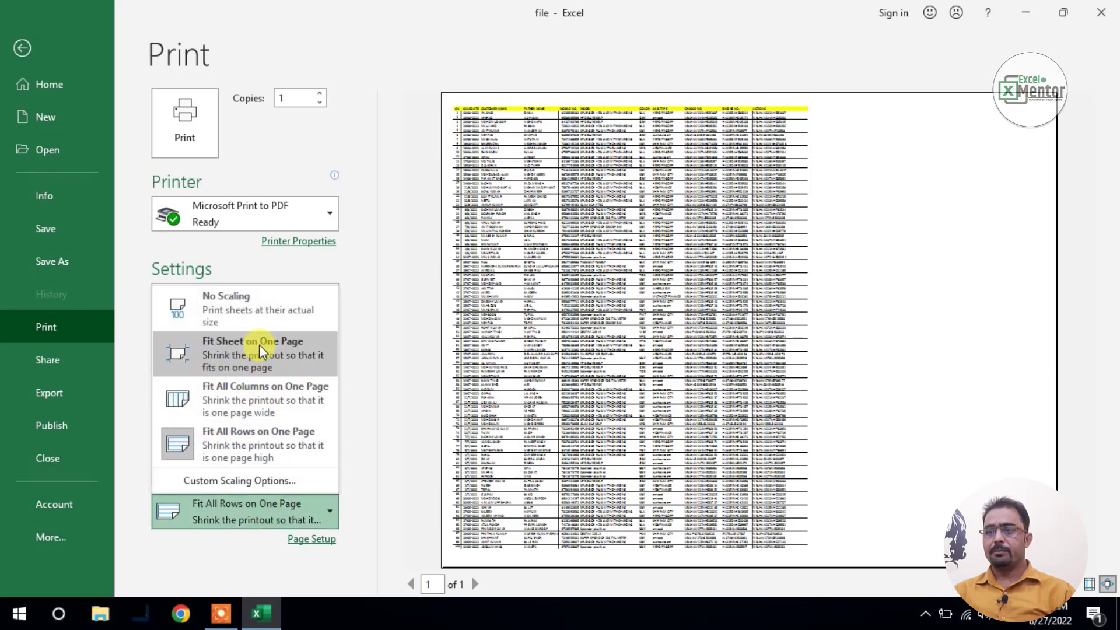
left_click(238, 401)
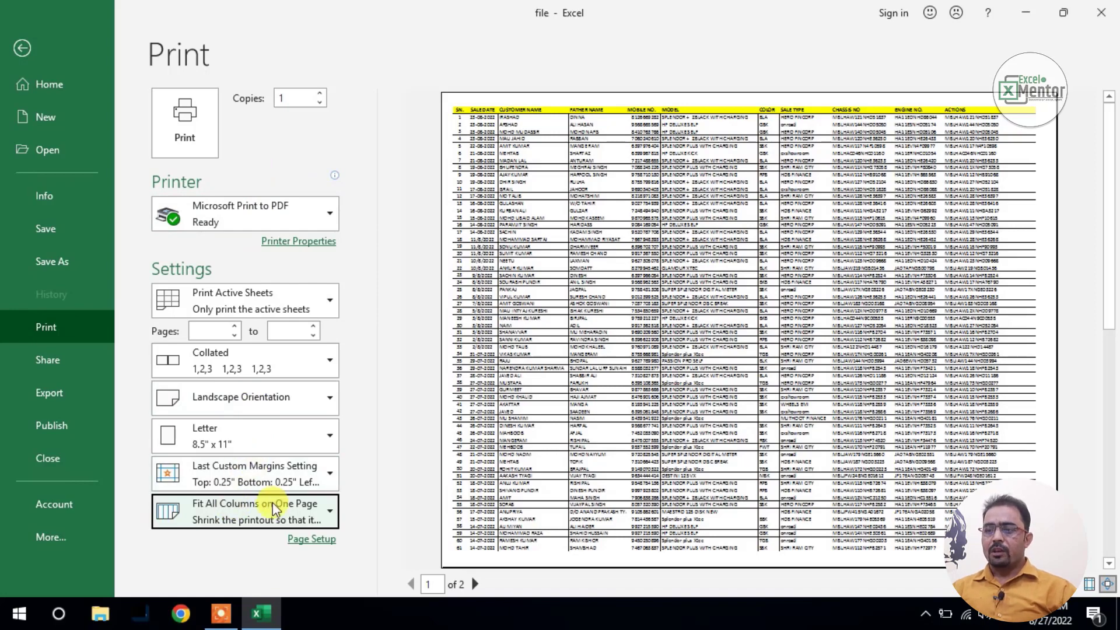
Step: Set the print scaling back to No Scaling and look through the previewed pages
left_click(294, 516)
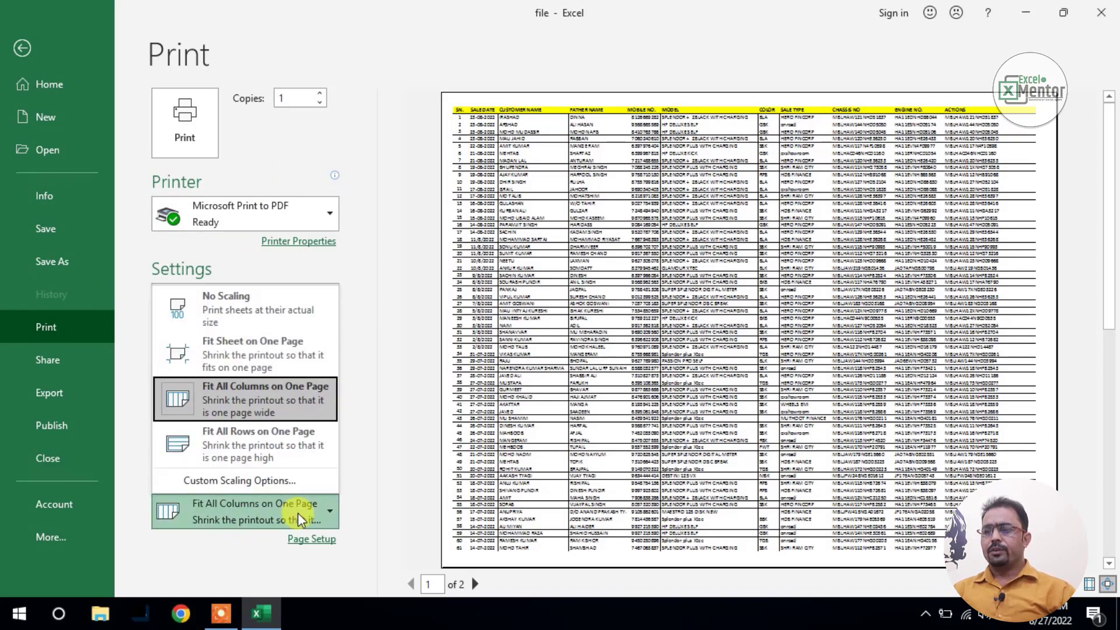
left_click(248, 314)
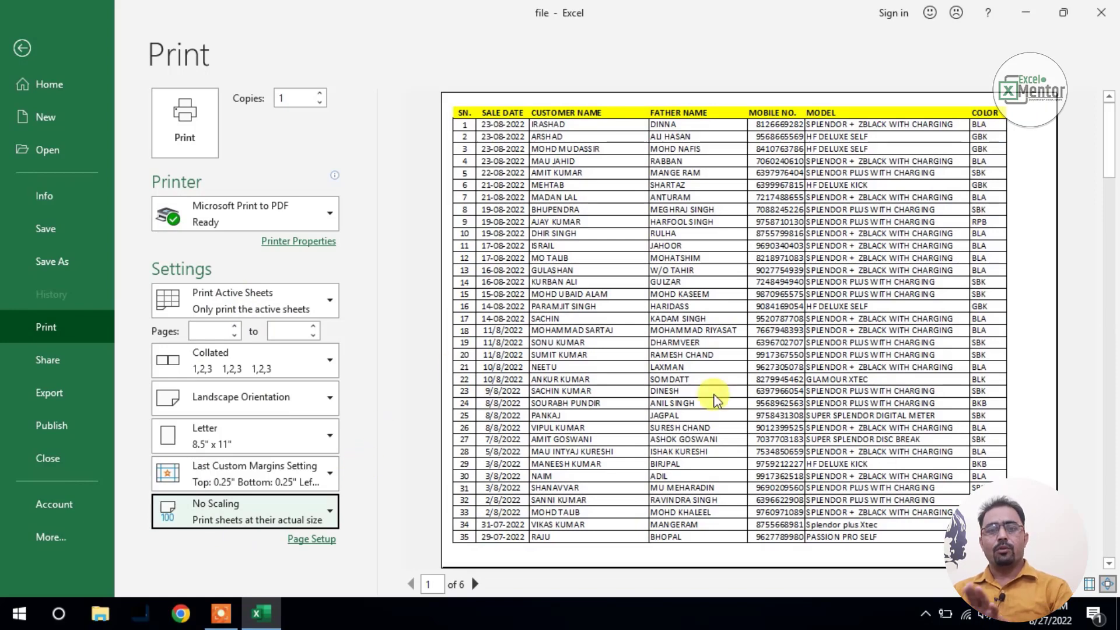
scroll(862, 288, "down", 3)
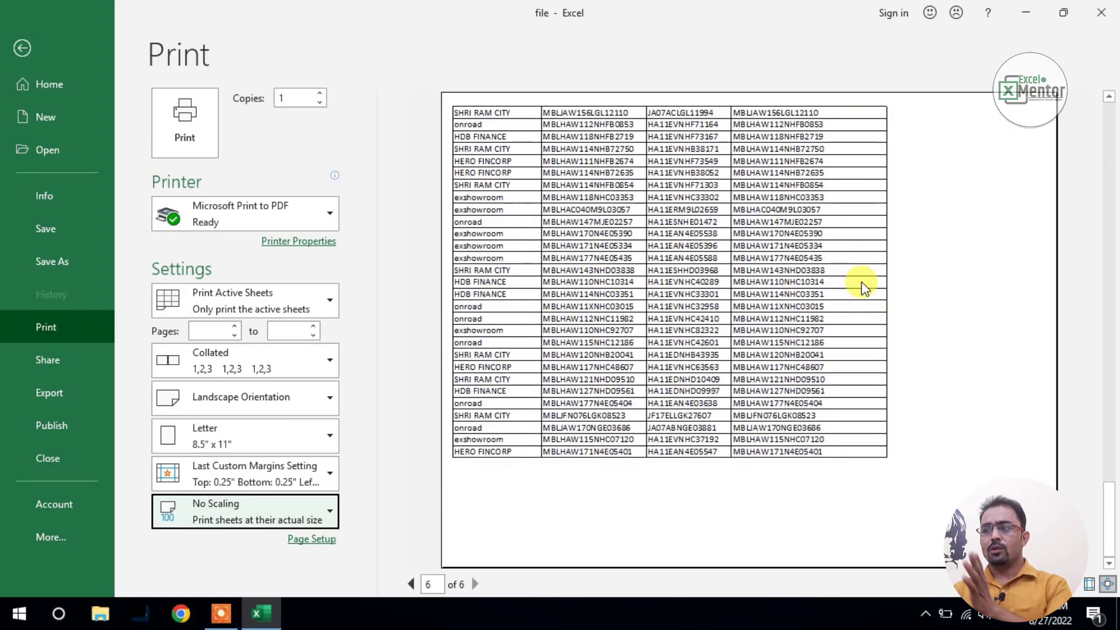
scroll(862, 288, "up", 3)
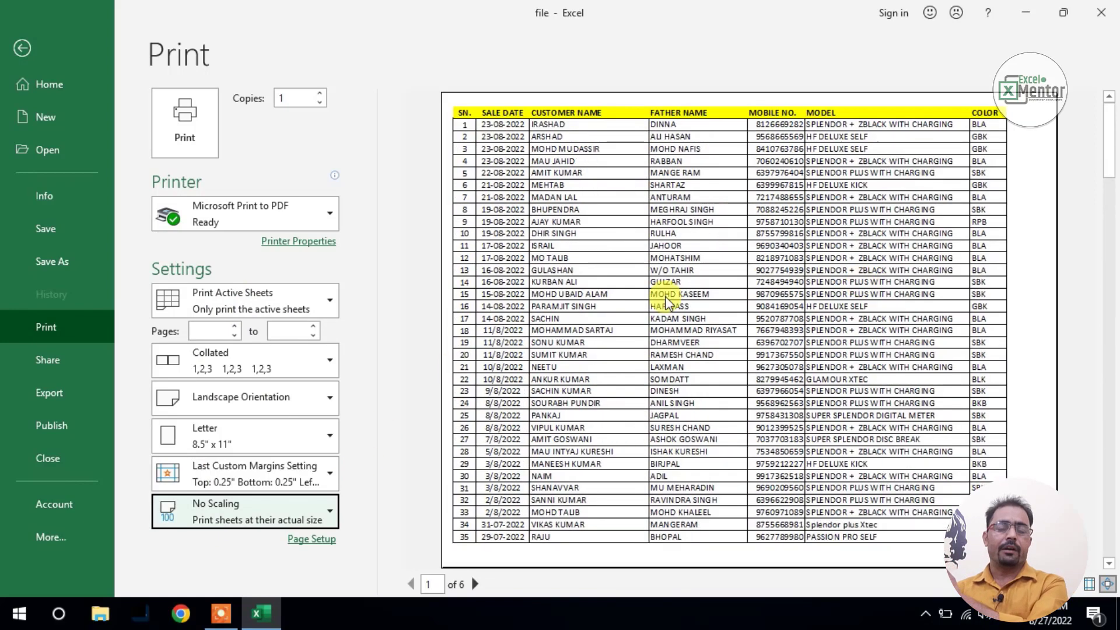
Step: Print the active sheet using the Microsoft Print to PDF printer
left_click(286, 222)
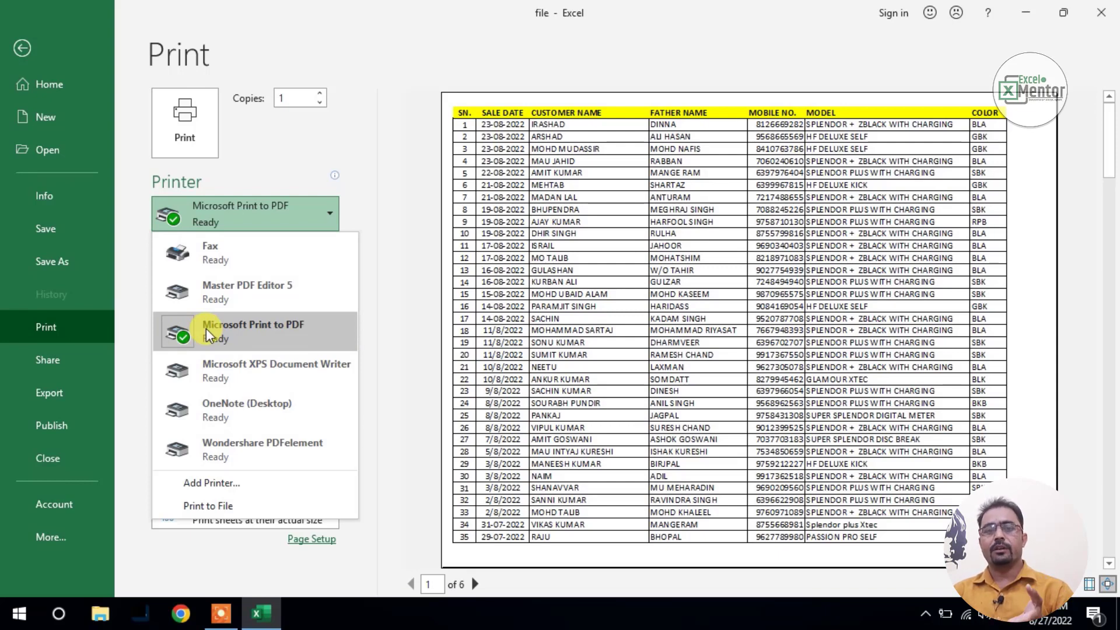
left_click(267, 337)
left_click(185, 135)
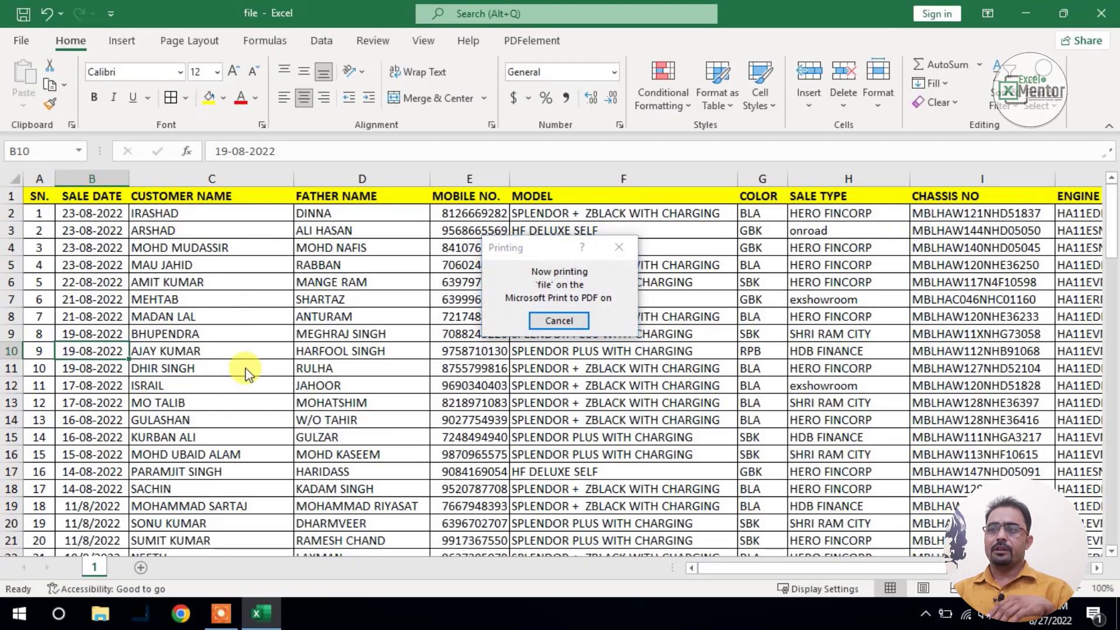
Step: Save the print output to the Desktop as a PDF document named 11111
scroll(590, 355, "up", 3)
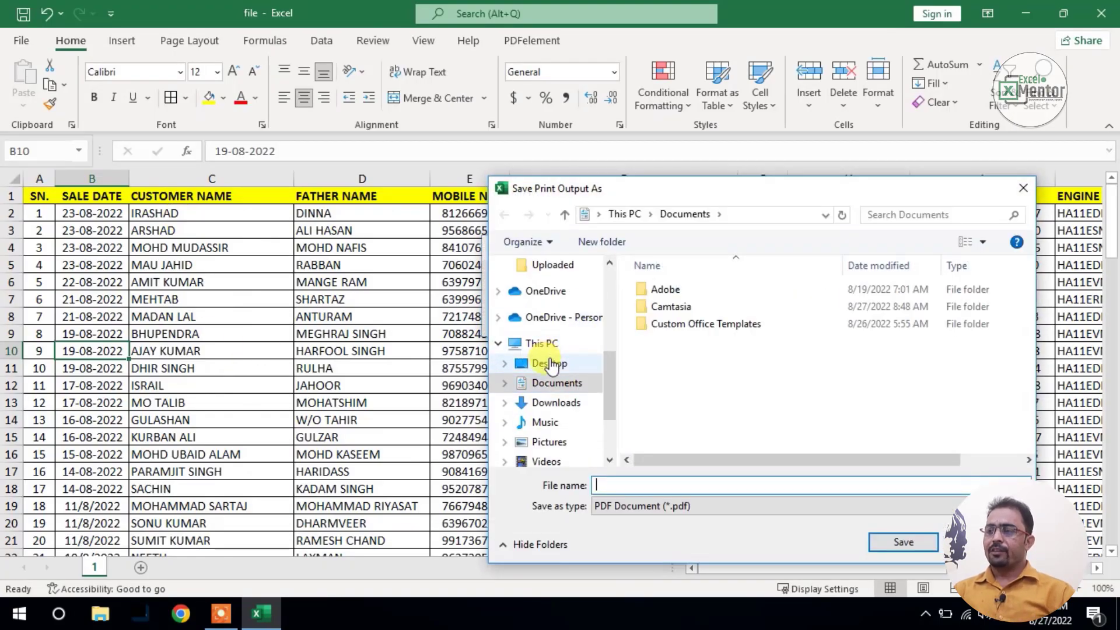
left_click(545, 361)
left_click(638, 480)
type("11111")
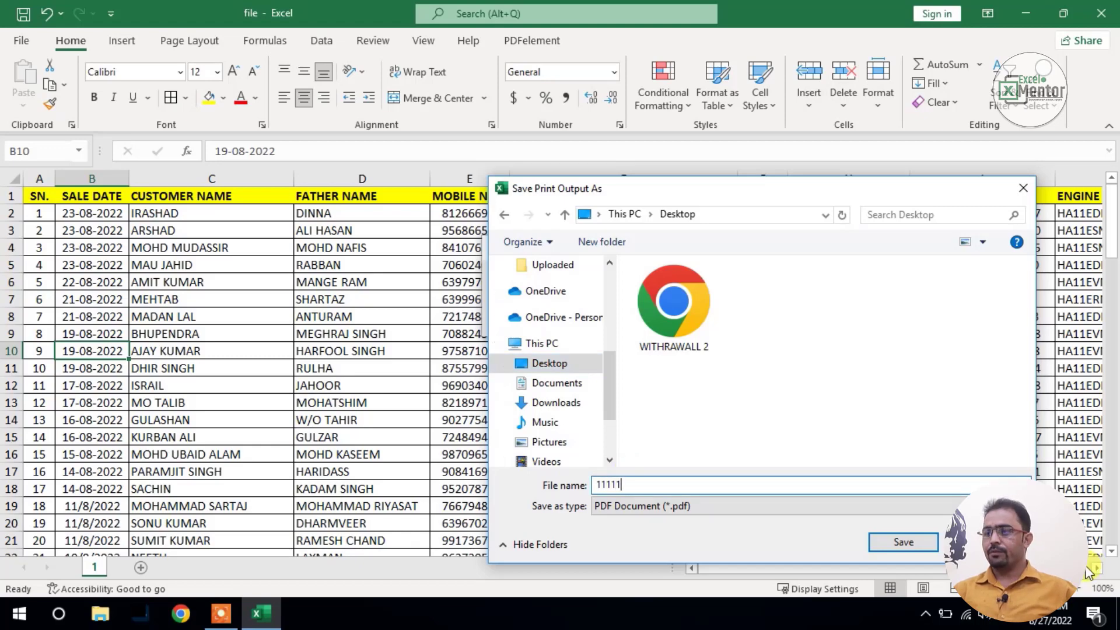
left_click(916, 544)
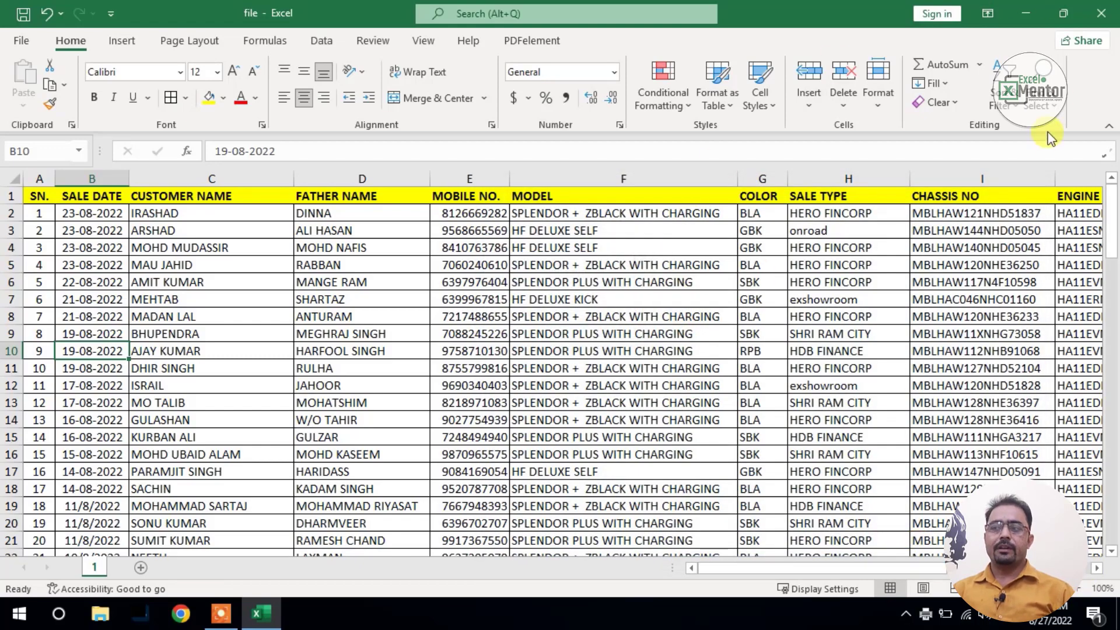
Step: Open the 11111 PDF from the desktop, look through its pages to check the printed layout, and close it
left_click(1027, 14)
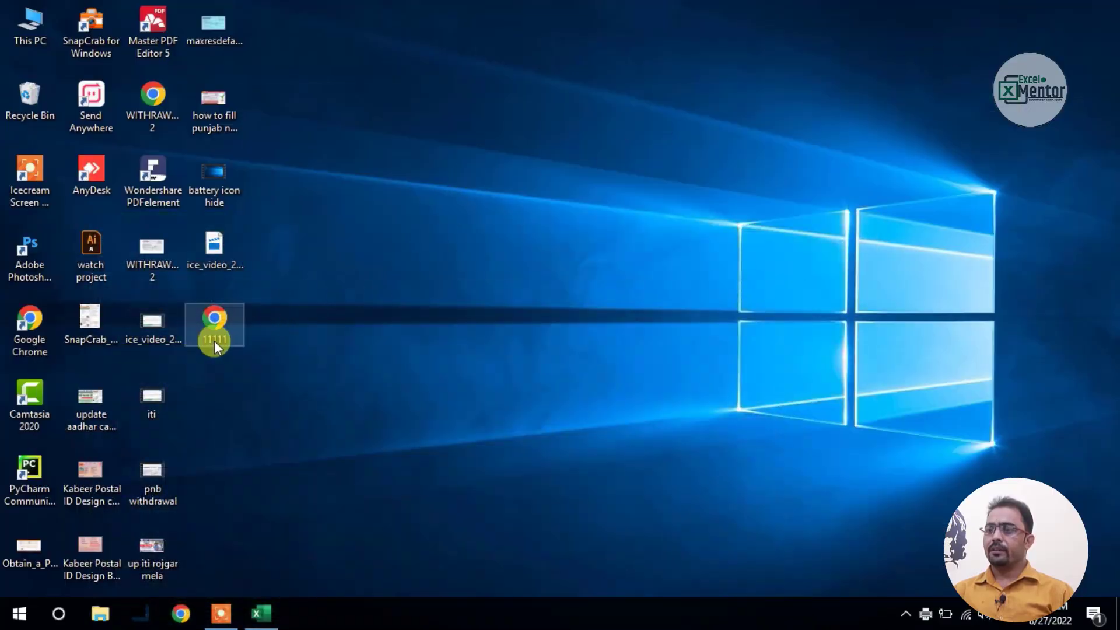
double_click(214, 333)
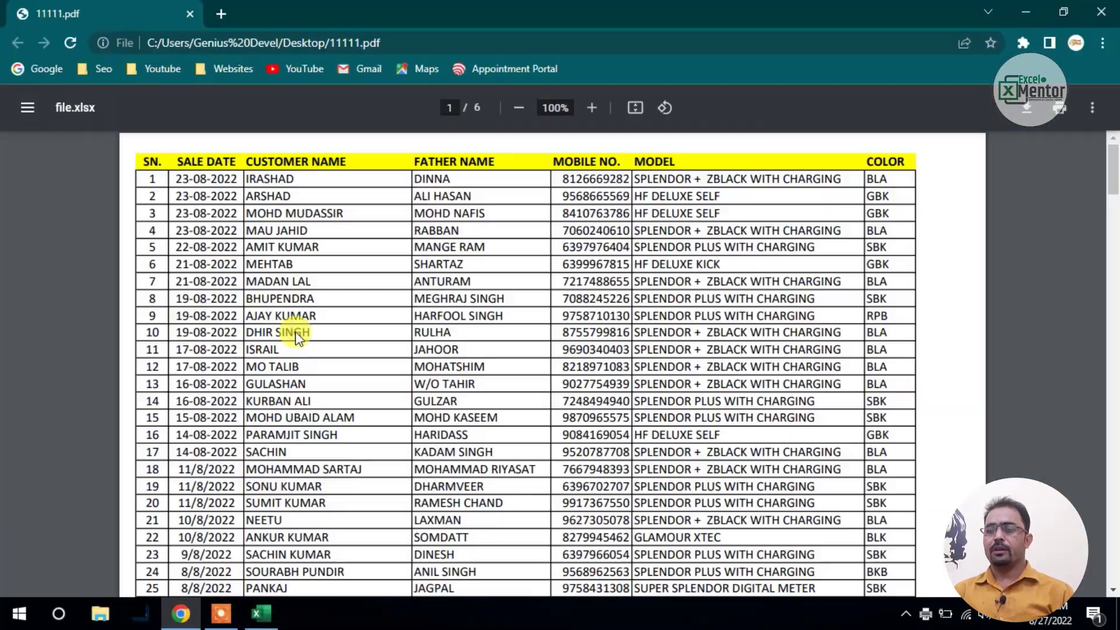
scroll(455, 324, "down", 5)
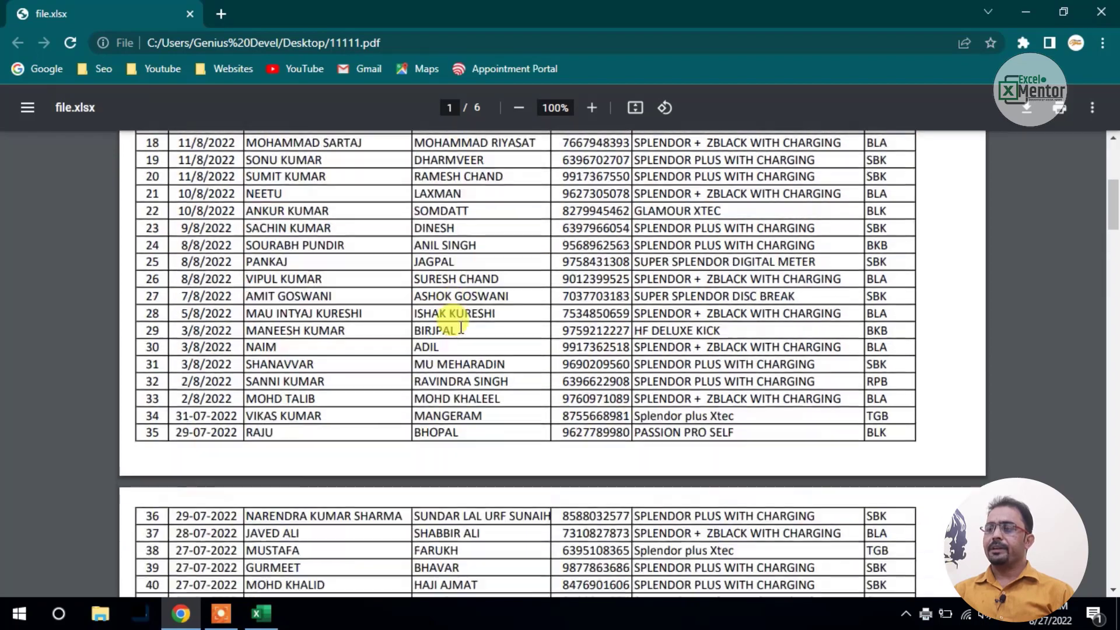
scroll(461, 327, "down", 17)
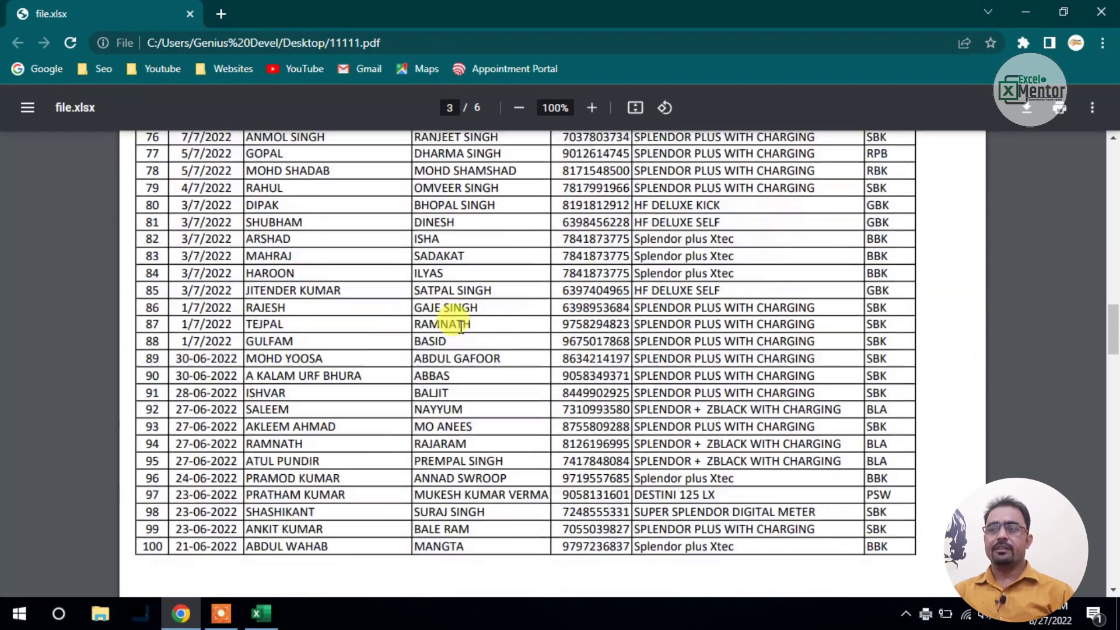
scroll(671, 367, "down", 15)
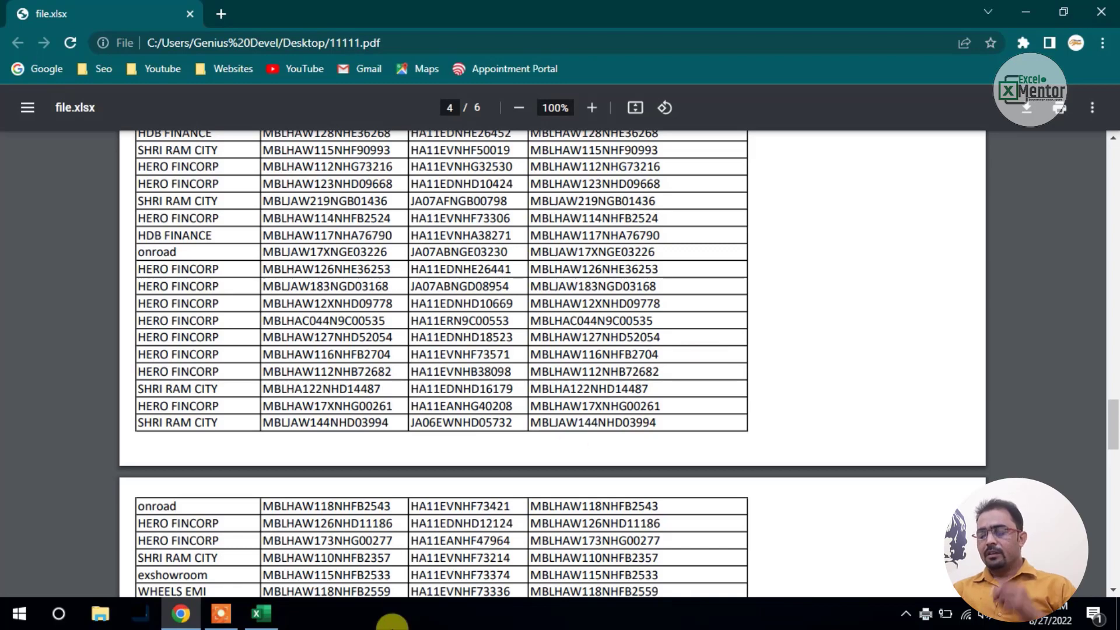
left_click(1101, 13)
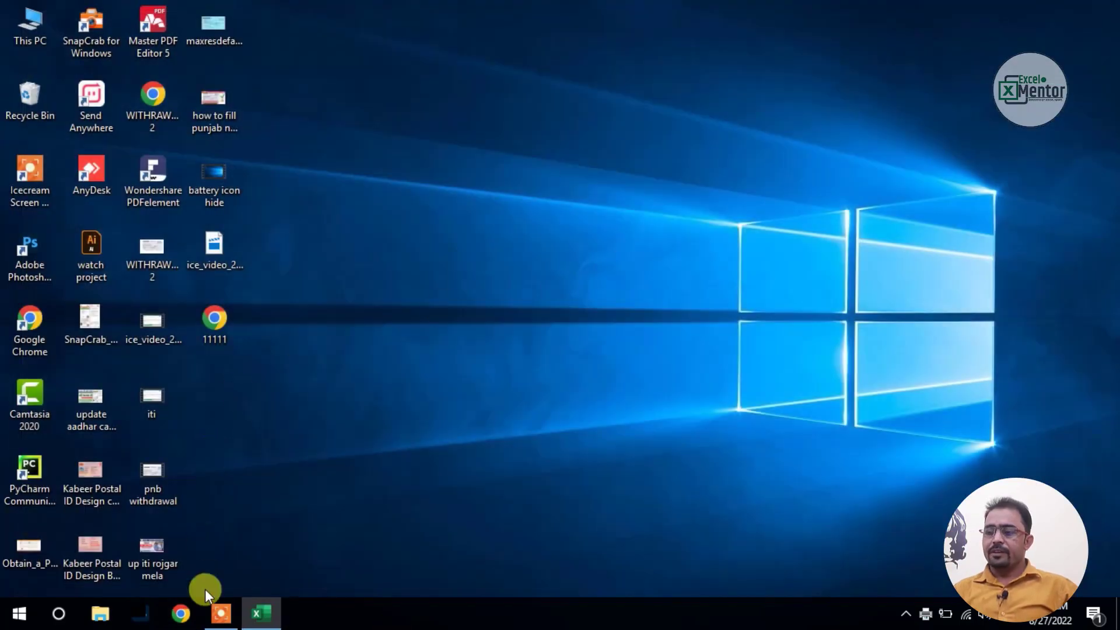
Step: Switch back to the Excel workbook and narrow the Customer Name, Father Name, Mobile No., Model and Color columns
left_click(258, 611)
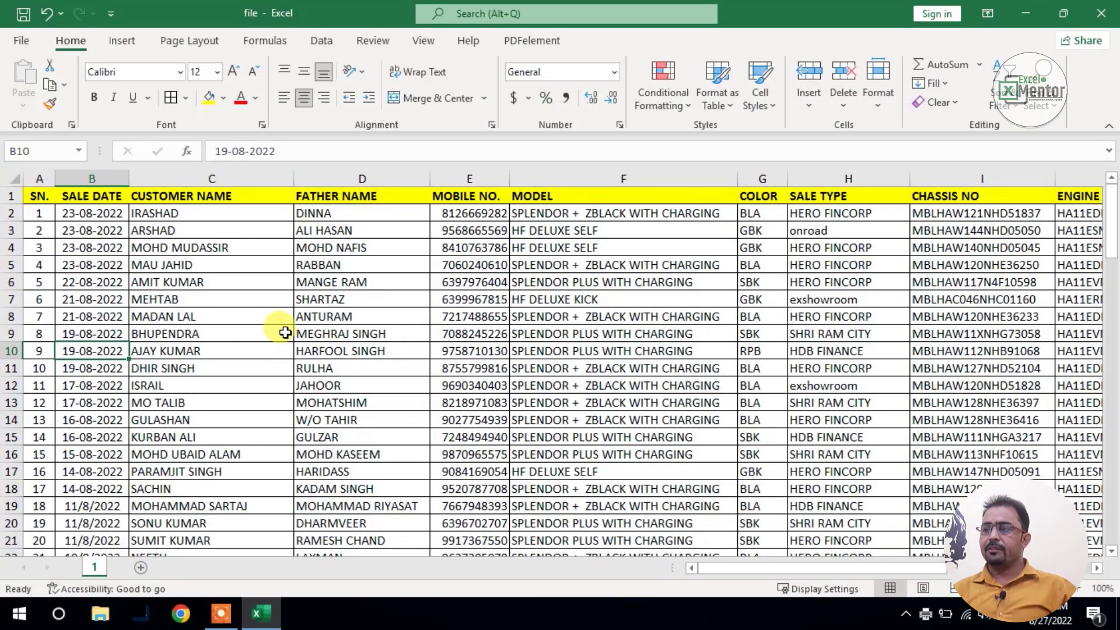
left_click_drag(294, 176, 257, 176)
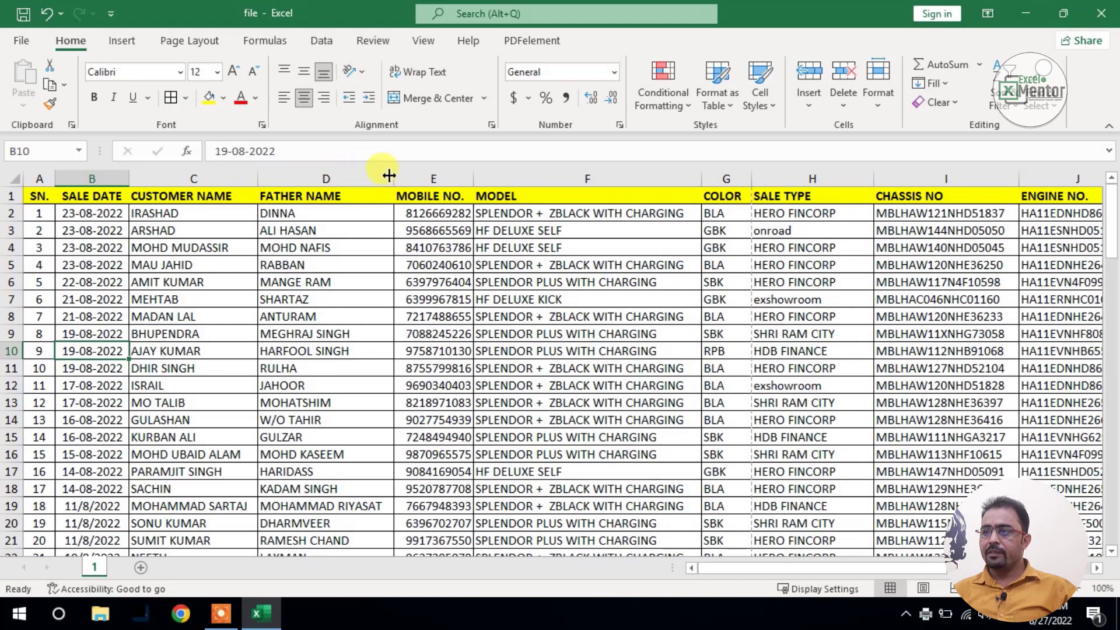
left_click_drag(393, 177, 357, 177)
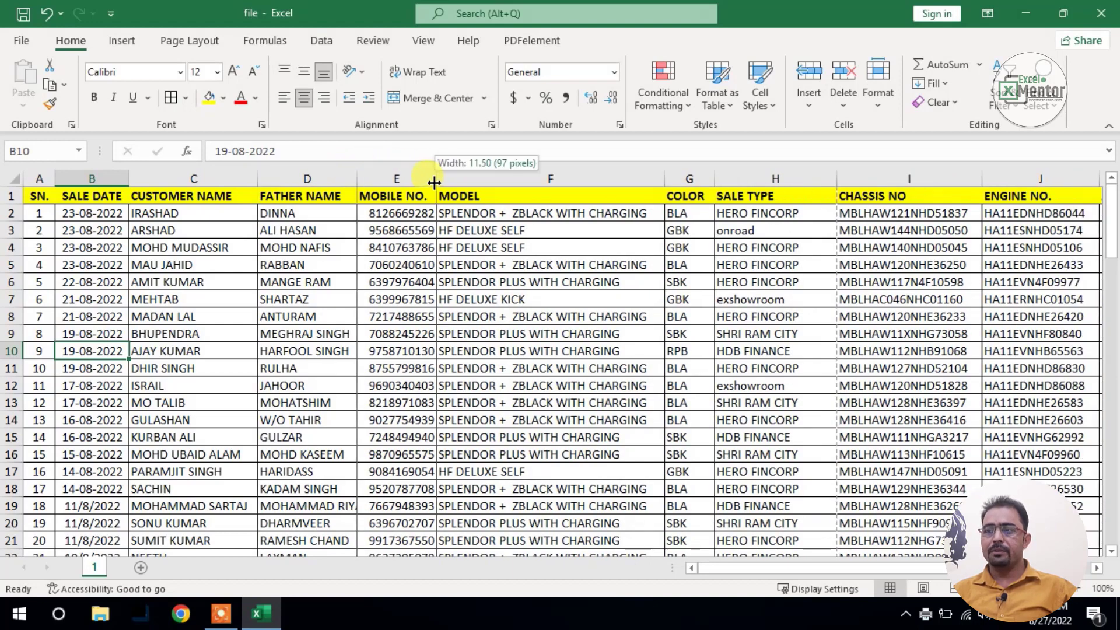
left_click_drag(433, 179, 431, 181)
left_click_drag(661, 178, 637, 181)
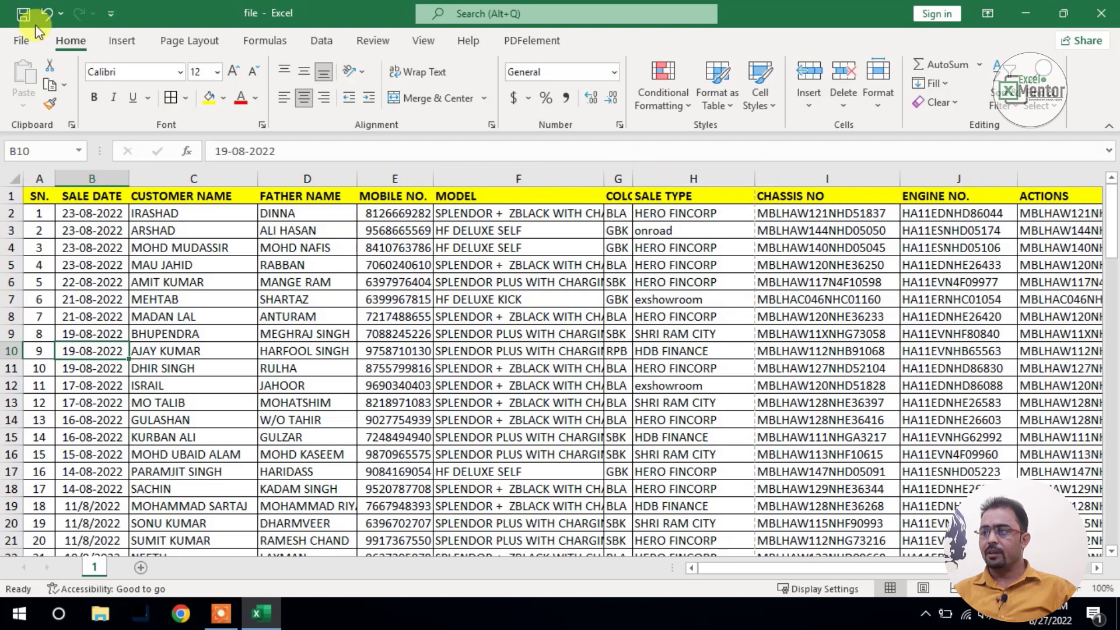
Step: Check the print preview pages to see how the narrowed columns fit, and return to the worksheet
left_click(23, 40)
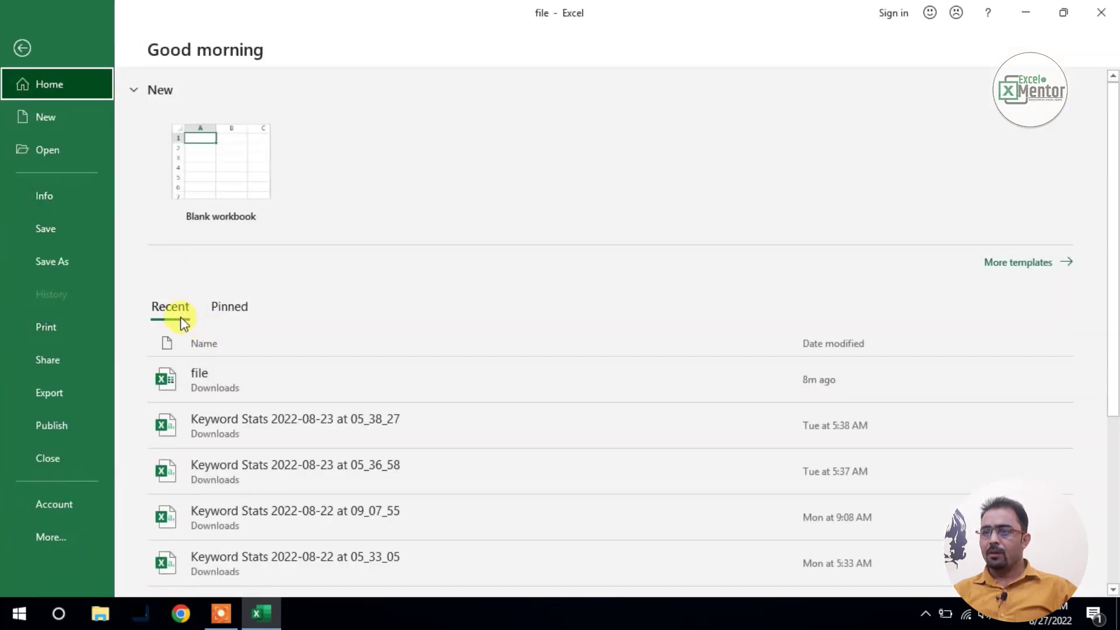
left_click(63, 331)
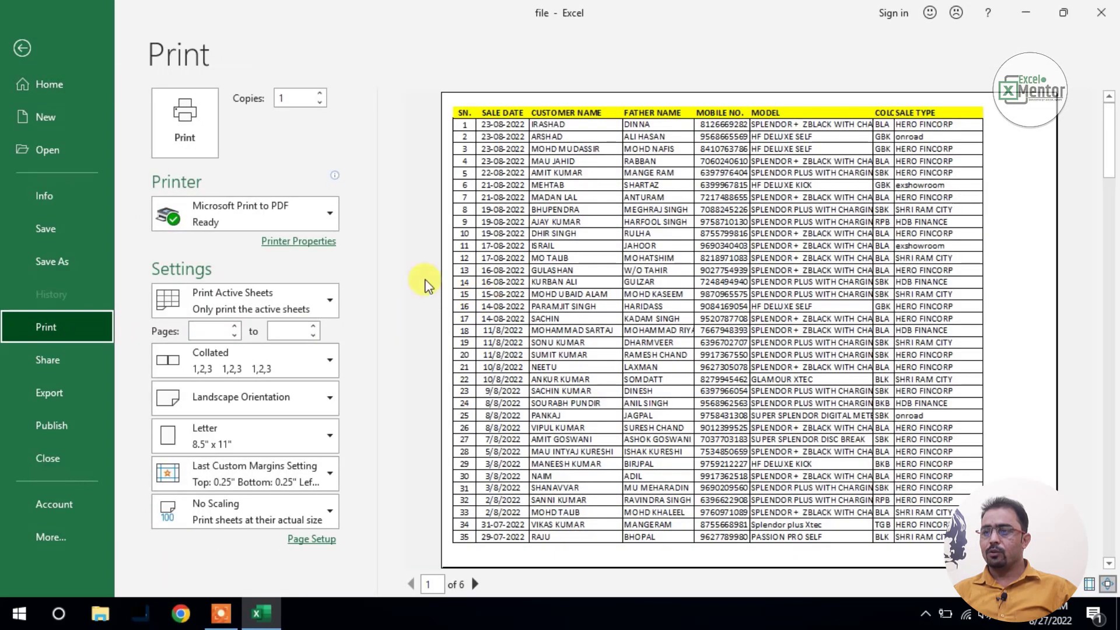
scroll(948, 350, "down", 3)
scroll(949, 350, "down", 1)
scroll(949, 349, "up", 1)
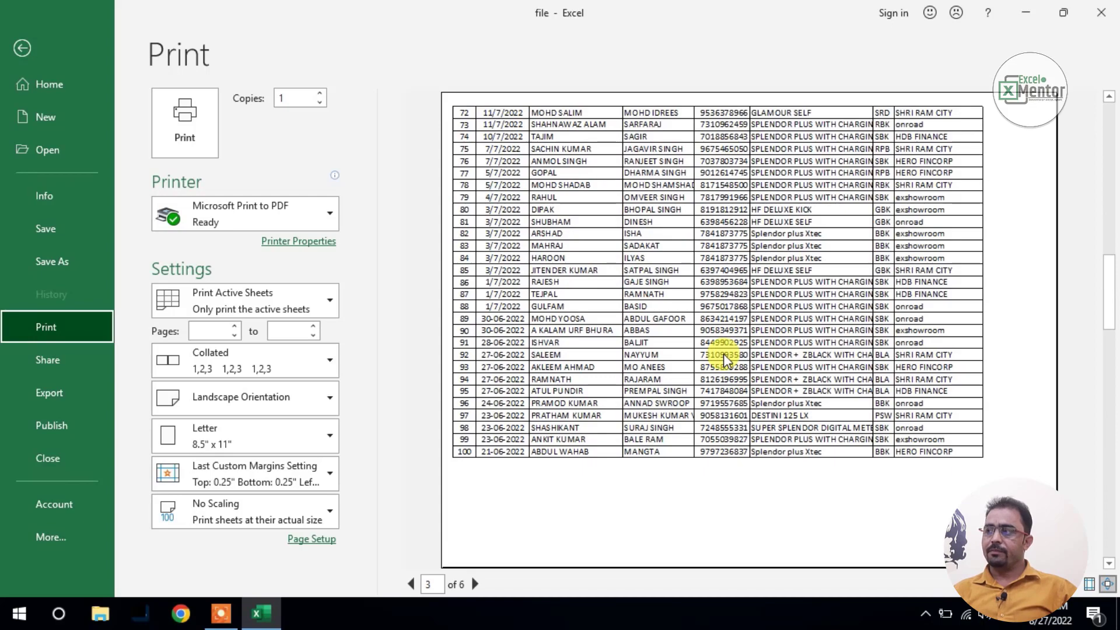
left_click(22, 50)
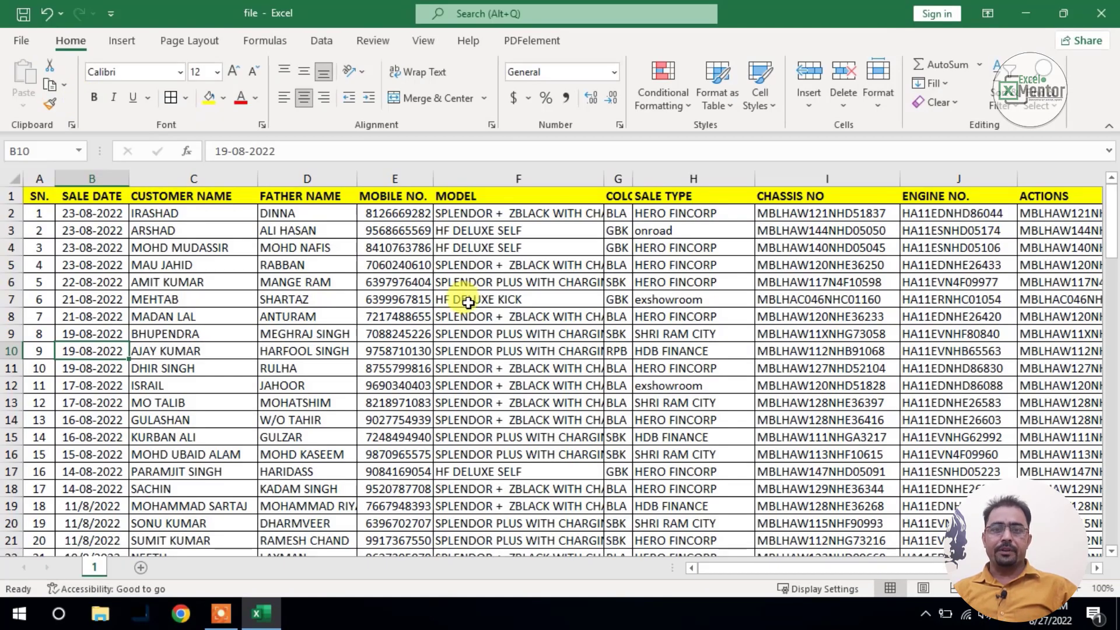